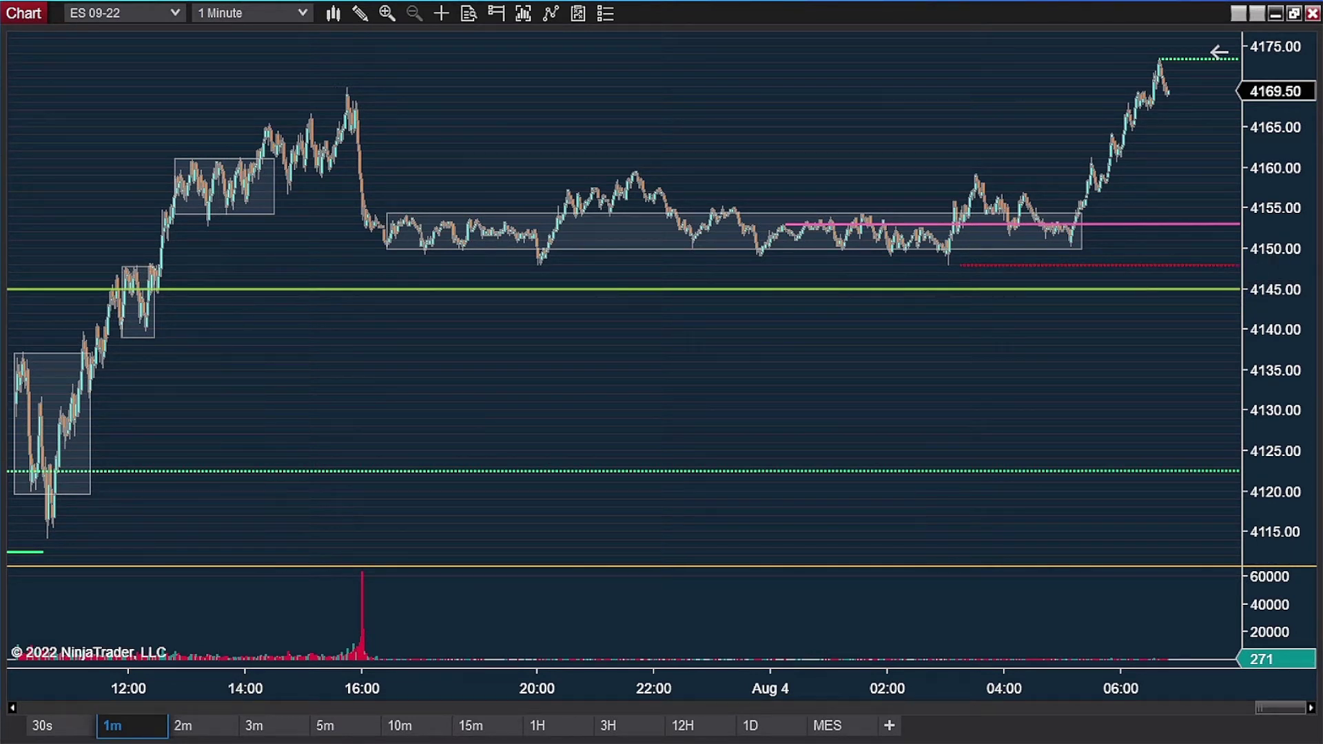
# Underline the 1 Minute interval, then mark the high near 4173 and trace the rally leading up to it
pyautogui.moveTo(196, 39); pyautogui.dragTo(246, 40)
pyautogui.moveTo(1105, 63); pyautogui.dragTo(1164, 61)
pyautogui.moveTo(1092, 203); pyautogui.dragTo(1164, 64)
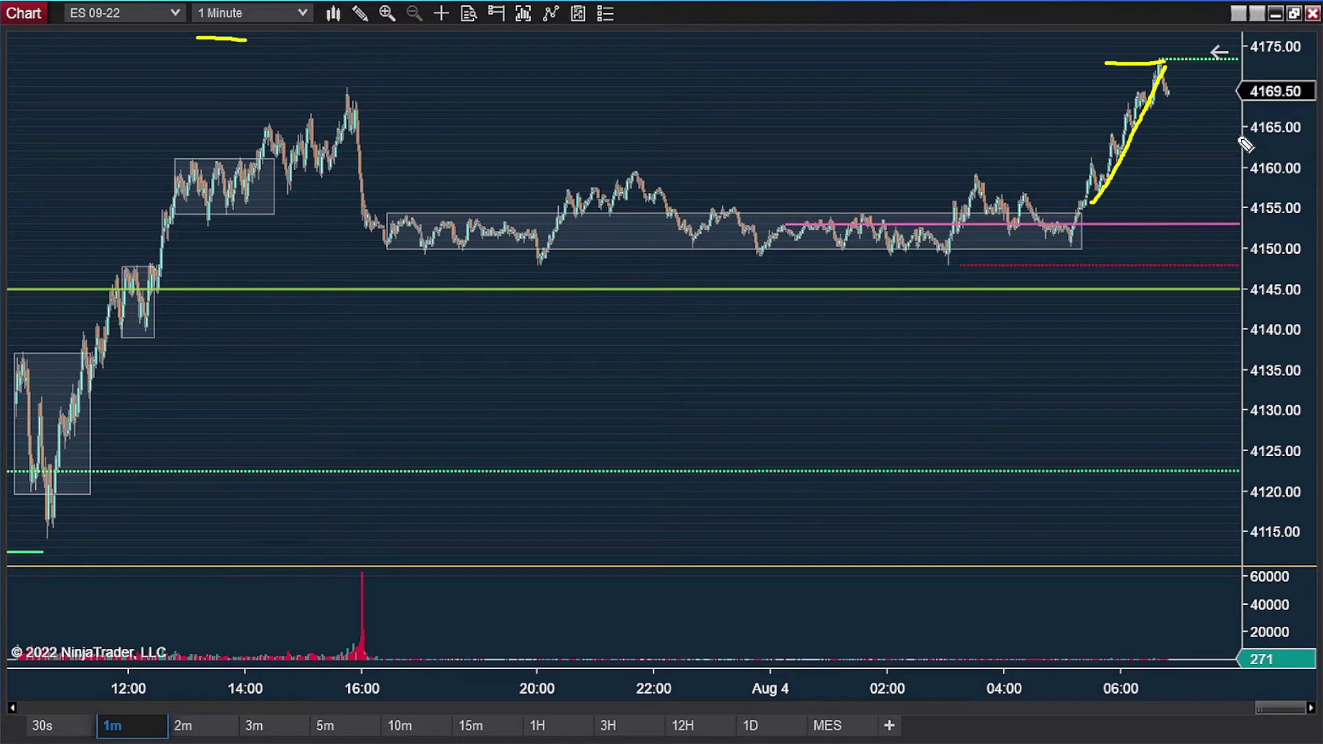
# Outline the consolidation range between about 4150 and 4155 and trace the breakout rally from it, then clear the marks
pyautogui.moveTo(850, 211); pyautogui.dragTo(1055, 206)
pyautogui.moveTo(855, 247); pyautogui.dragTo(1071, 243)
pyautogui.moveTo(908, 231)
pyautogui.mouseDown()
pyautogui.moveTo(978, 219)
pyautogui.moveTo(1050, 234)
pyautogui.moveTo(1081, 218)
pyautogui.moveTo(1134, 162)
pyautogui.moveTo(1168, 85)
pyautogui.mouseUp()
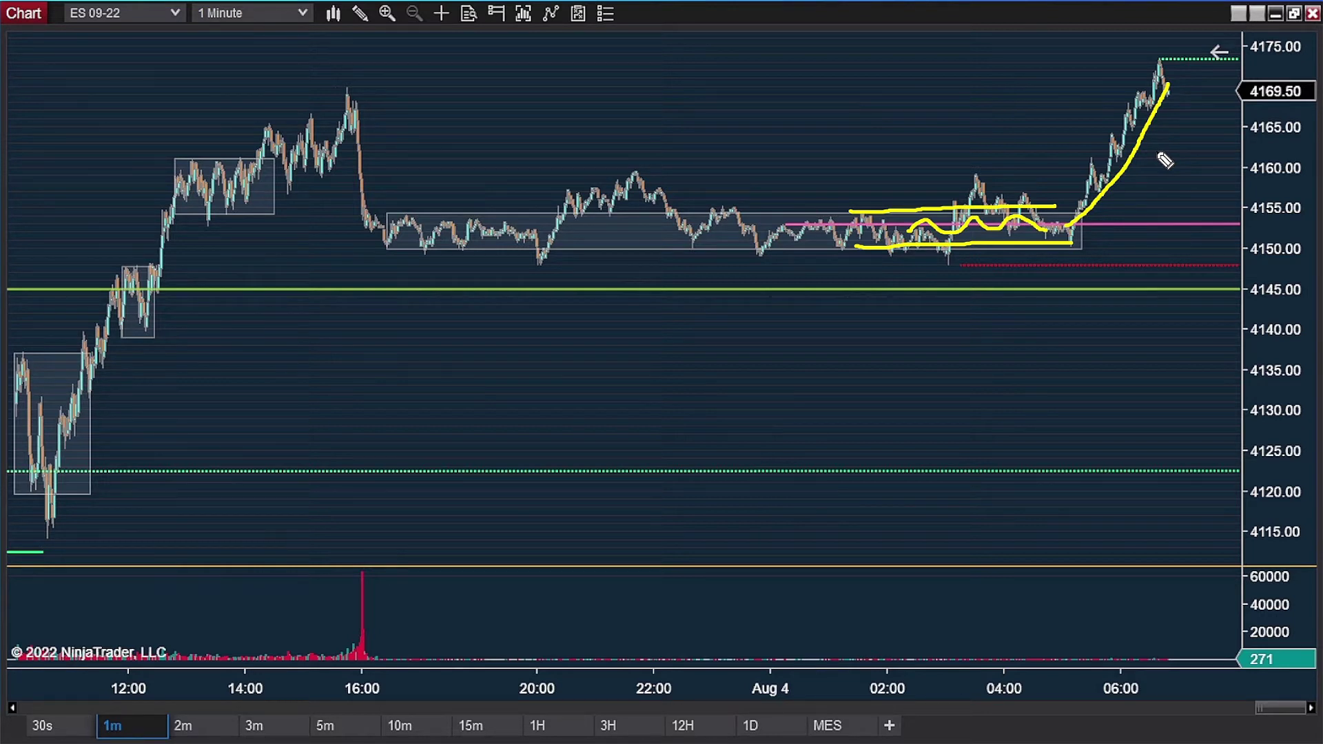
pyautogui.press('e')
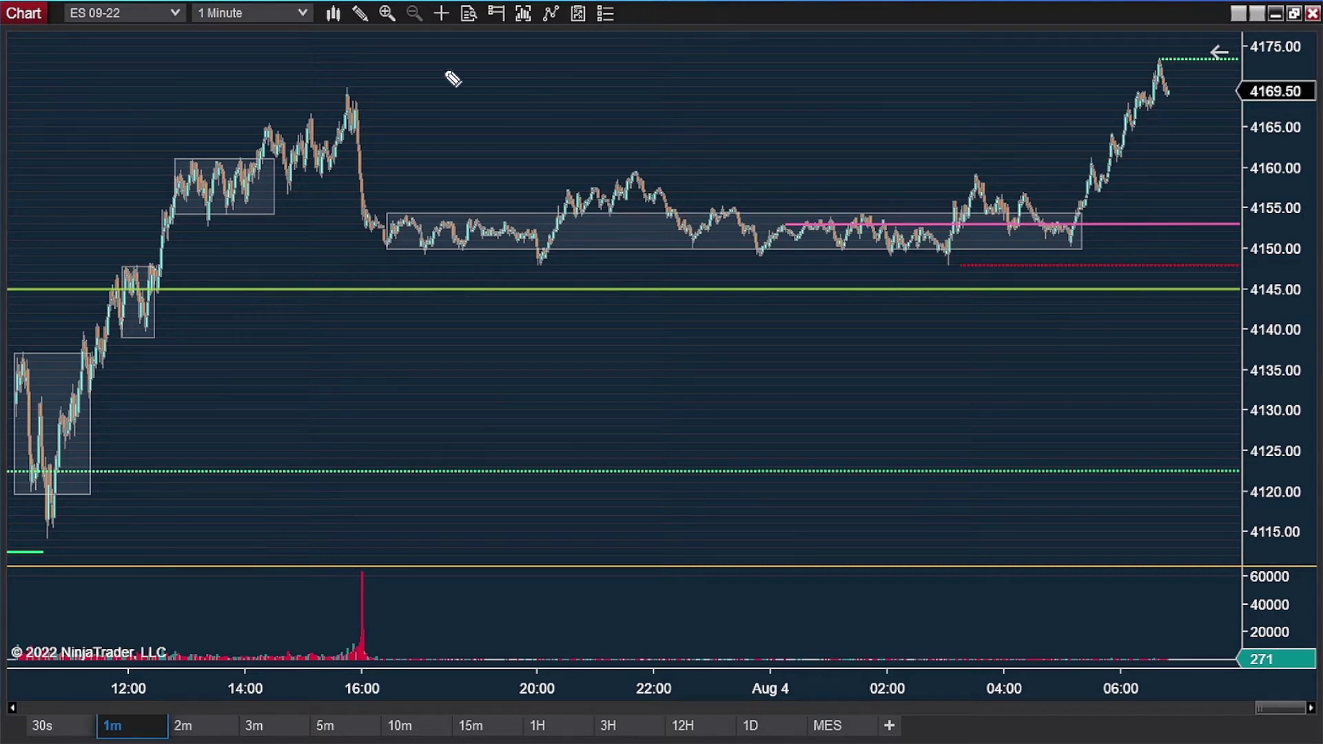
# Sketch an arc over the overnight rally and its expected turn down from the 4173 high, then clear the marks
pyautogui.moveTo(293, 86); pyautogui.dragTo(378, 86)
pyautogui.hotkey('ctrl', 'z')
pyautogui.moveTo(987, 225)
pyautogui.mouseDown()
pyautogui.moveTo(1028, 199)
pyautogui.moveTo(1134, 53)
pyautogui.moveTo(1183, 69)
pyautogui.moveTo(1186, 124)
pyautogui.mouseUp()
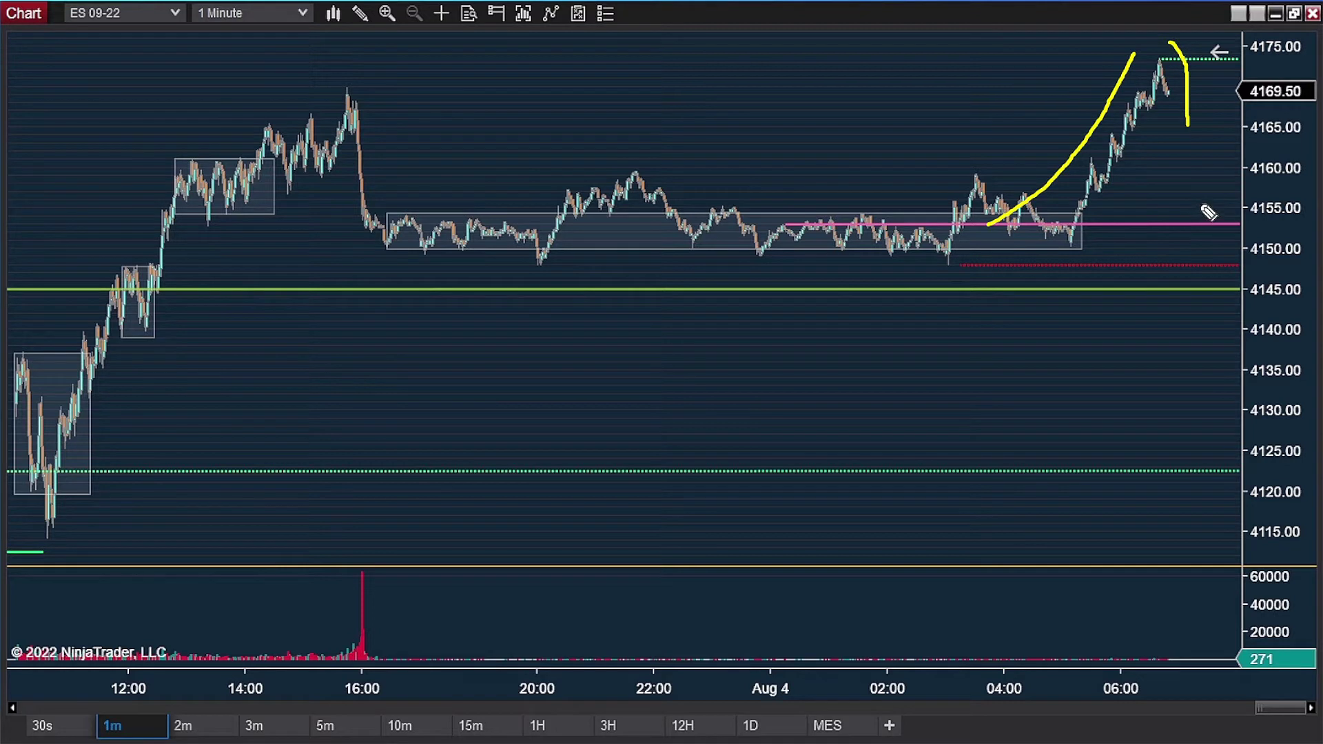
pyautogui.press('e')
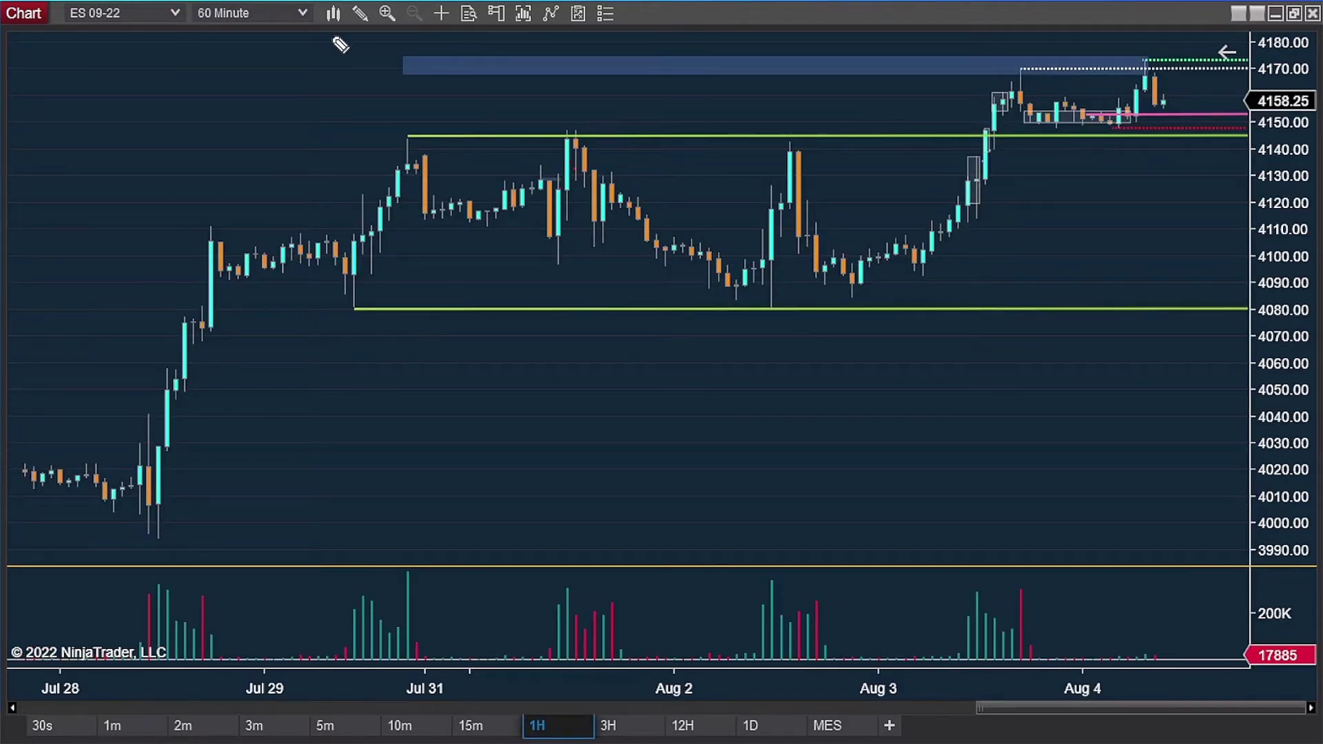
# On the 60-minute chart, circle the Aug 4 high and mark the resistance zone around 4170, then clear the marks
pyautogui.moveTo(187, 38); pyautogui.dragTo(258, 42)
pyautogui.moveTo(1145, 50)
pyautogui.mouseDown()
pyautogui.moveTo(1134, 80)
pyautogui.moveTo(1166, 85)
pyautogui.moveTo(1151, 49)
pyautogui.mouseUp()
pyautogui.moveTo(1019, 54); pyautogui.dragTo(1120, 52)
pyautogui.moveTo(1023, 76); pyautogui.dragTo(1137, 72)
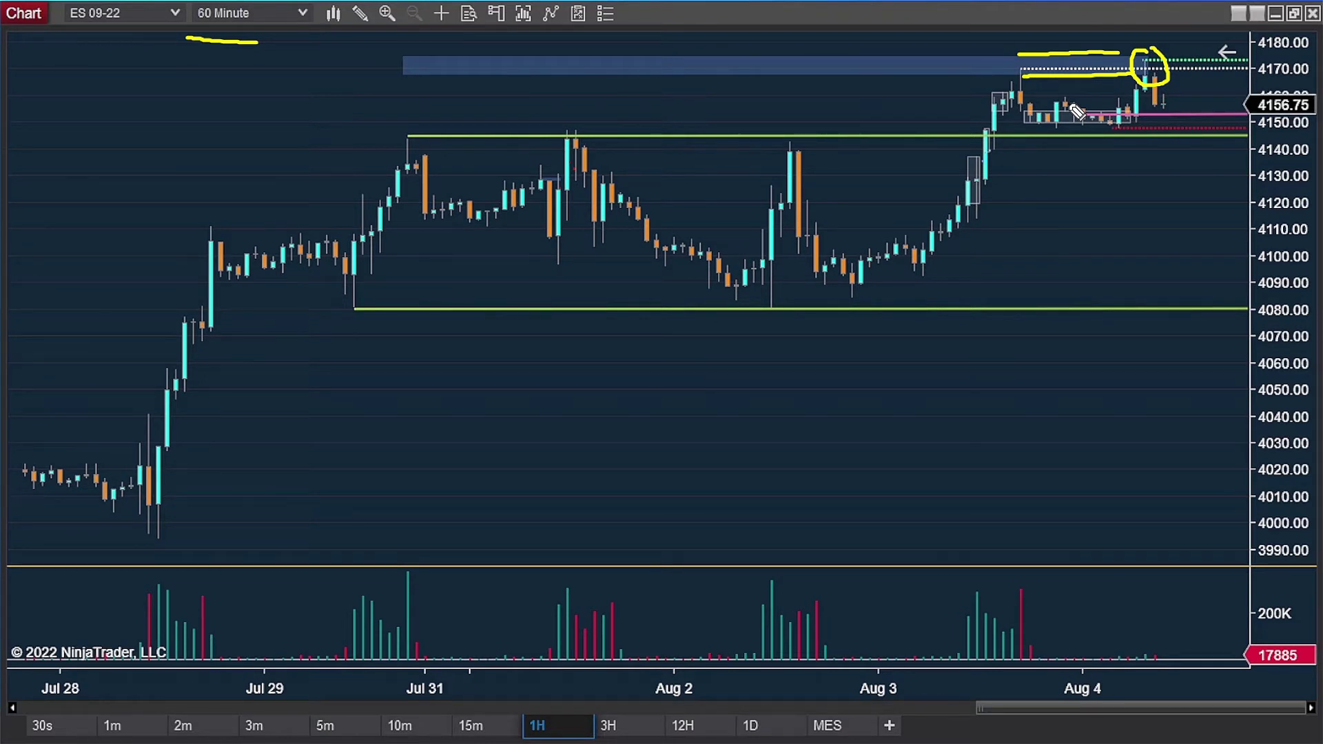
pyautogui.press('e')
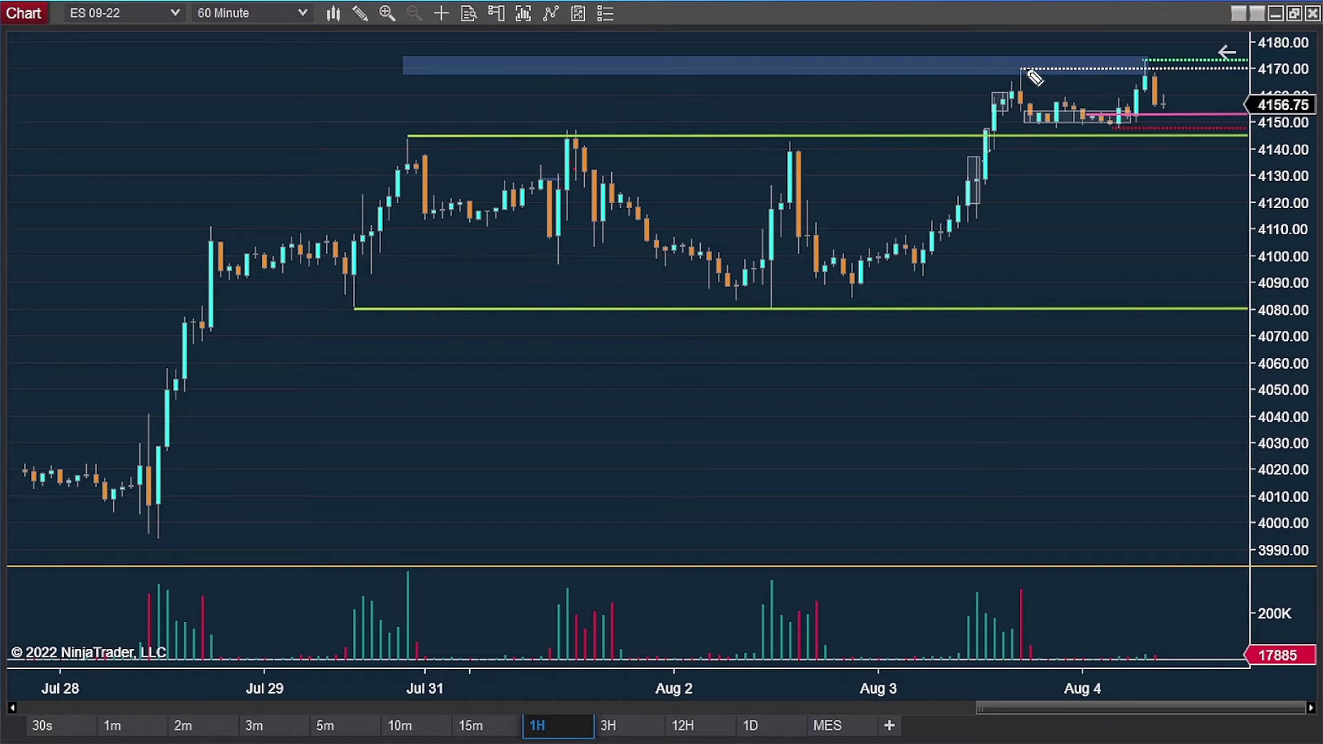
pyautogui.moveTo(1010, 69); pyautogui.dragTo(1122, 69)
pyautogui.press('e')
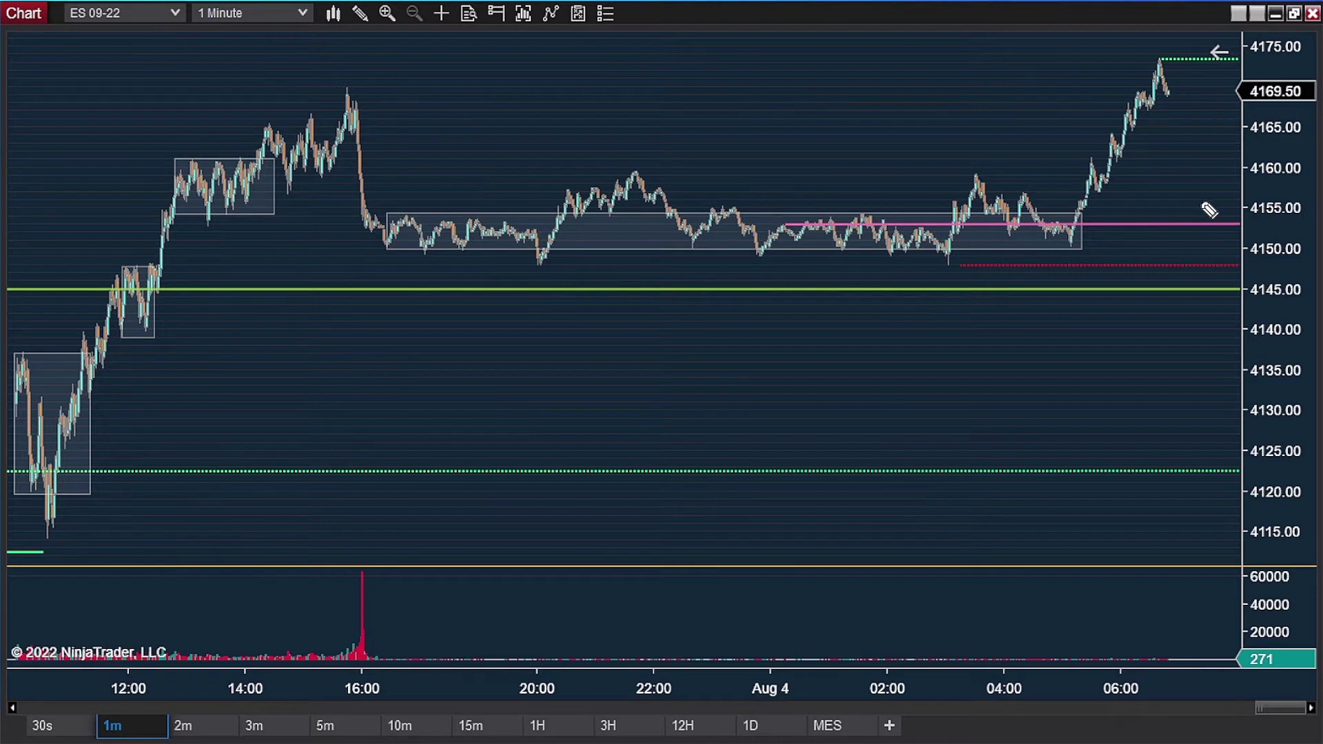
# On the 1-minute chart, trace the climb to the high and the first drop from it, then clear the strokes
pyautogui.moveTo(1175, 59); pyautogui.dragTo(1186, 90)
pyautogui.moveTo(1046, 214); pyautogui.dragTo(1161, 49)
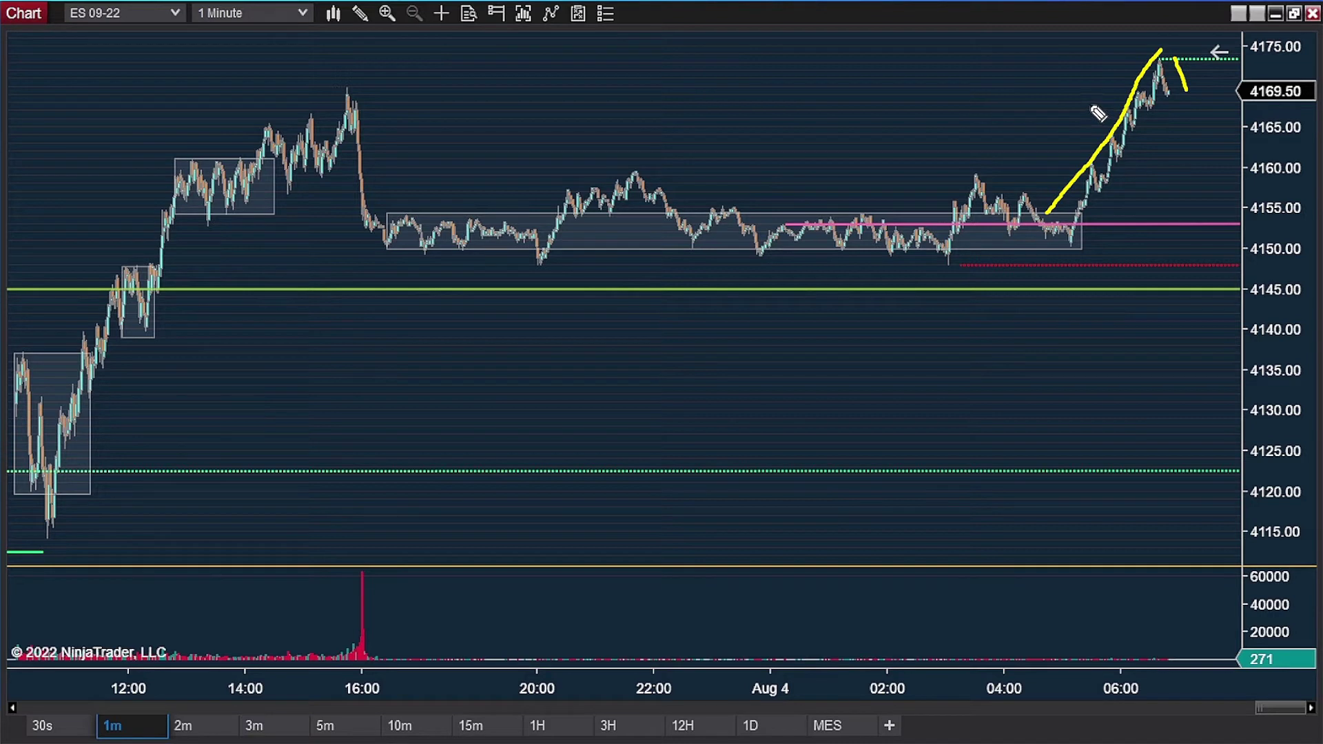
pyautogui.press('e')
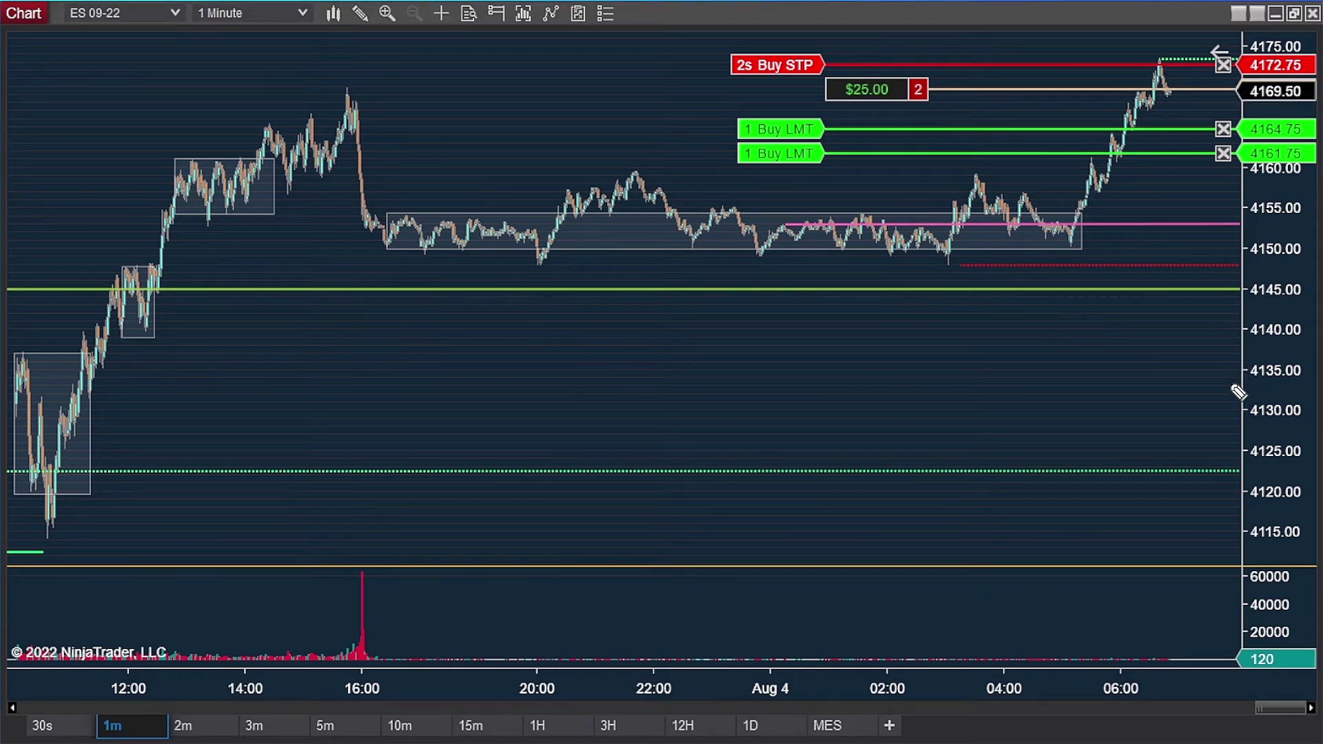
# Stretch the time axis to show about 04:15 to 07:00, mark the support near 4168, and clear the mark
pyautogui.moveTo(886, 686); pyautogui.dragTo(372, 703)
pyautogui.moveTo(840, 680); pyautogui.dragTo(747, 700)
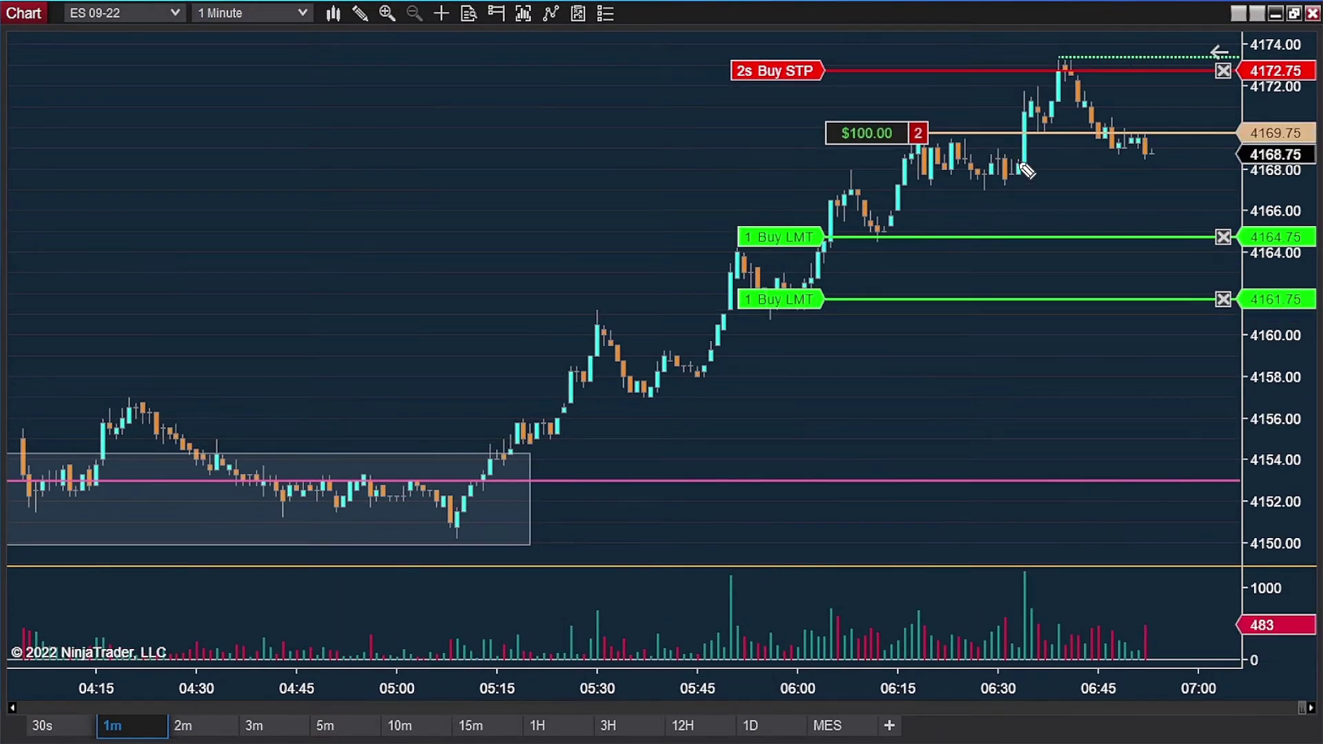
pyautogui.moveTo(1019, 163); pyautogui.dragTo(1214, 165)
pyautogui.moveTo(797, 391)
pyautogui.mouseDown()
pyautogui.moveTo(730, 392)
pyautogui.moveTo(748, 401)
pyautogui.mouseUp()
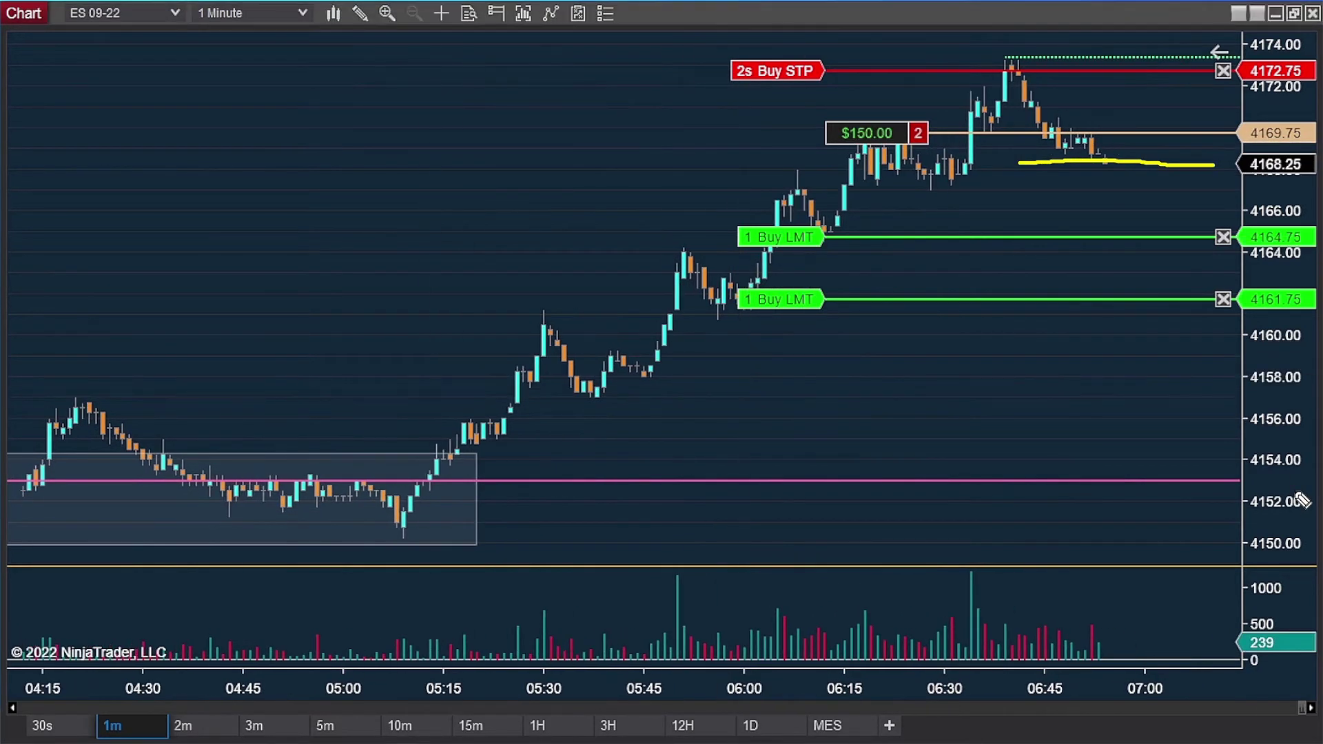
pyautogui.press('Escape')
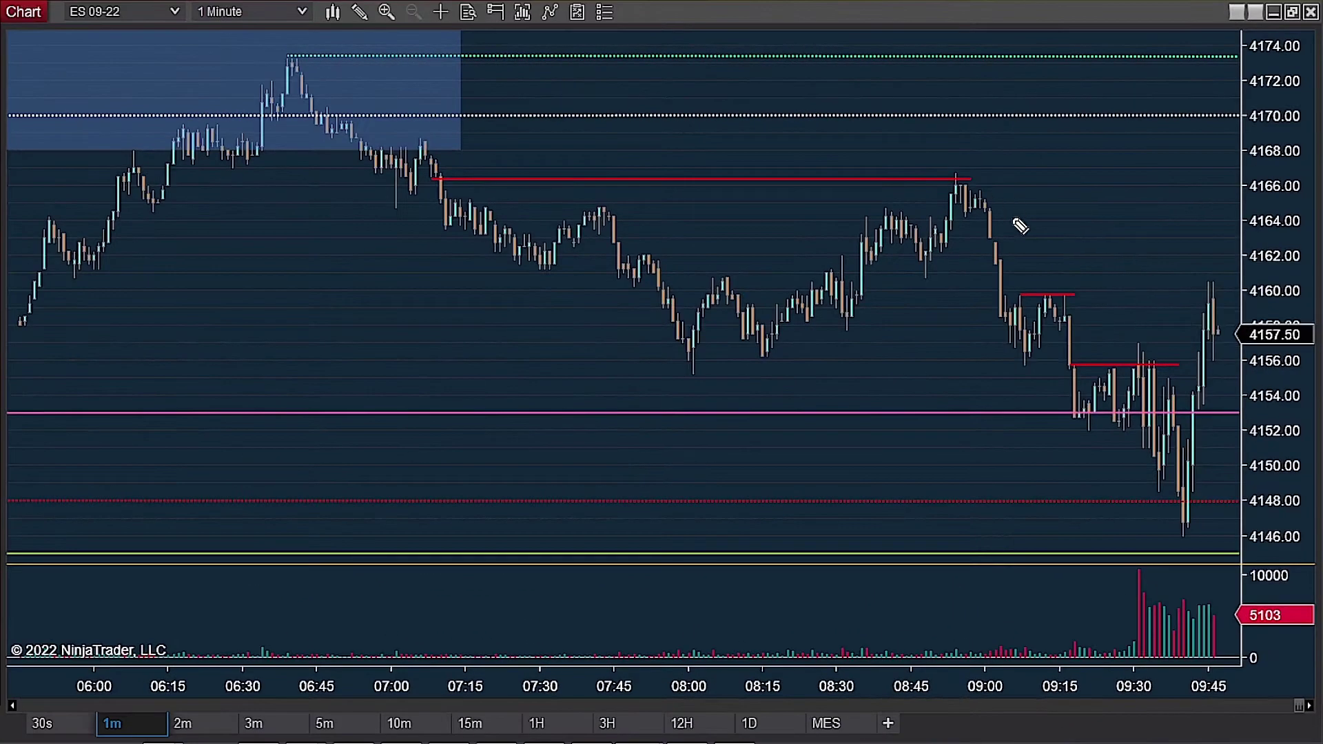
# Underline the interval and trace the decline from about 4166 down to 4146, then clear the marks
pyautogui.moveTo(181, 42); pyautogui.dragTo(248, 42)
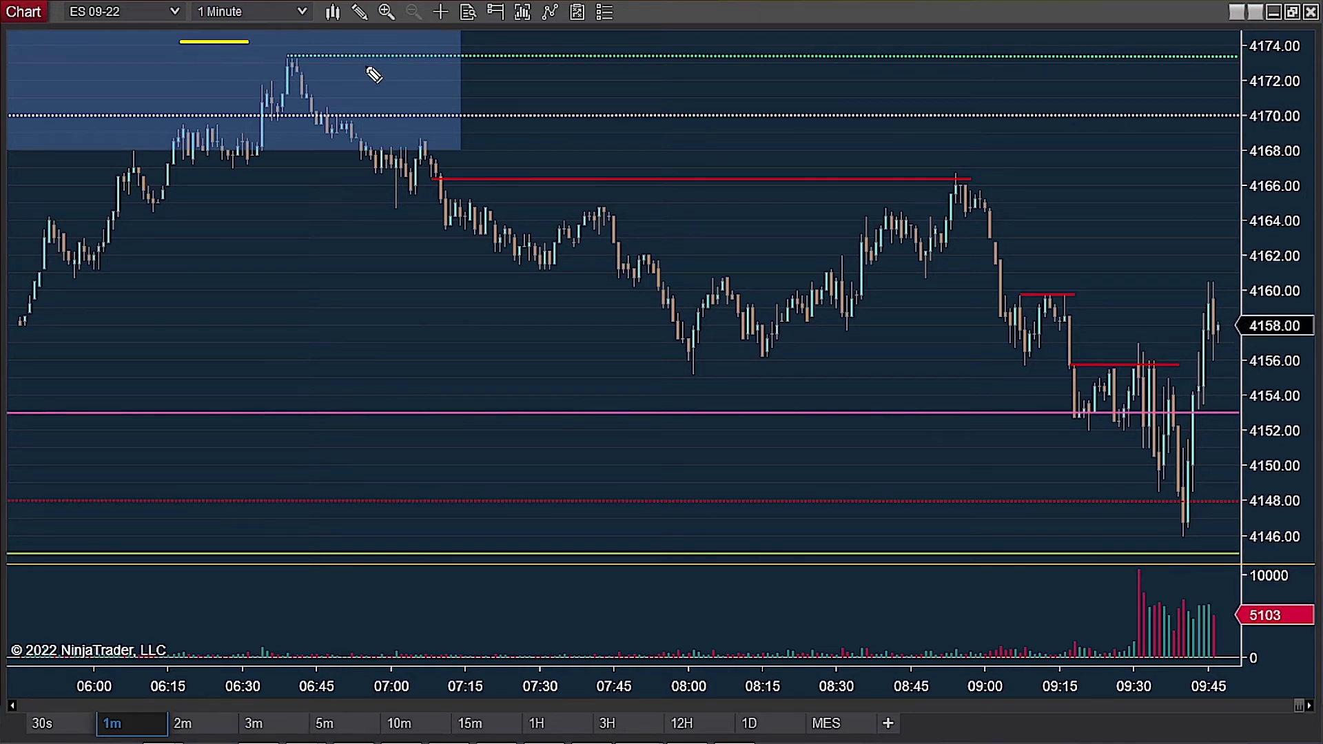
pyautogui.moveTo(931, 198)
pyautogui.mouseDown()
pyautogui.moveTo(963, 269)
pyautogui.moveTo(1147, 525)
pyautogui.mouseUp()
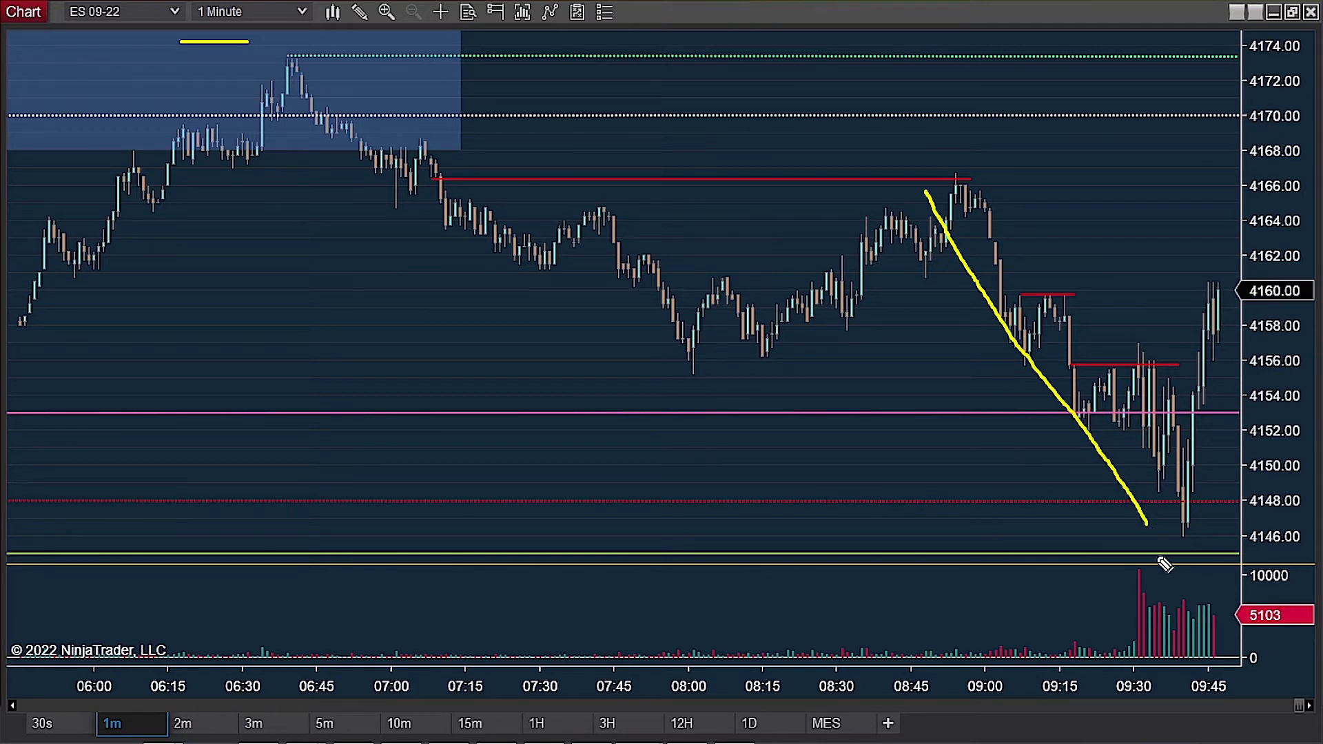
pyautogui.press('Escape')
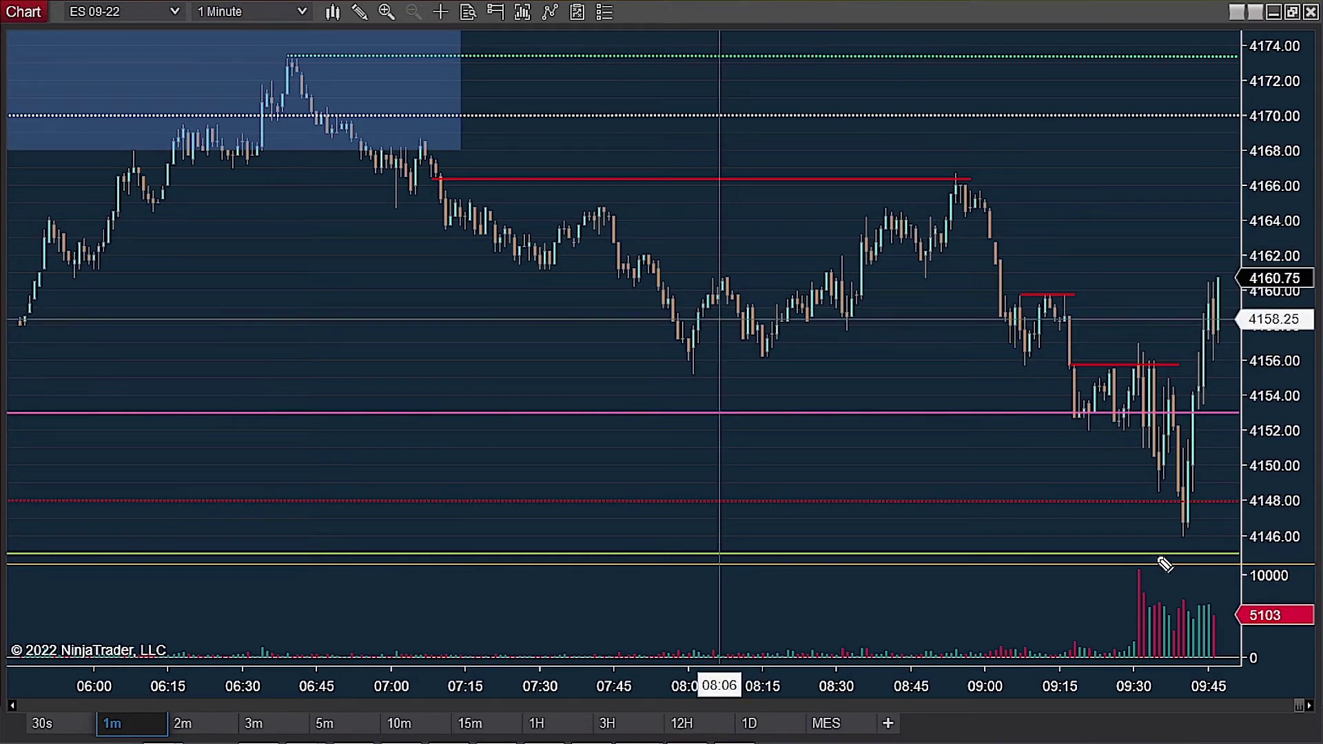
# Mark the 4148 dotted level and highlight the low just beneath it around 09:40, then clear the marks
pyautogui.moveTo(605, 337); pyautogui.dragTo(532, 345)
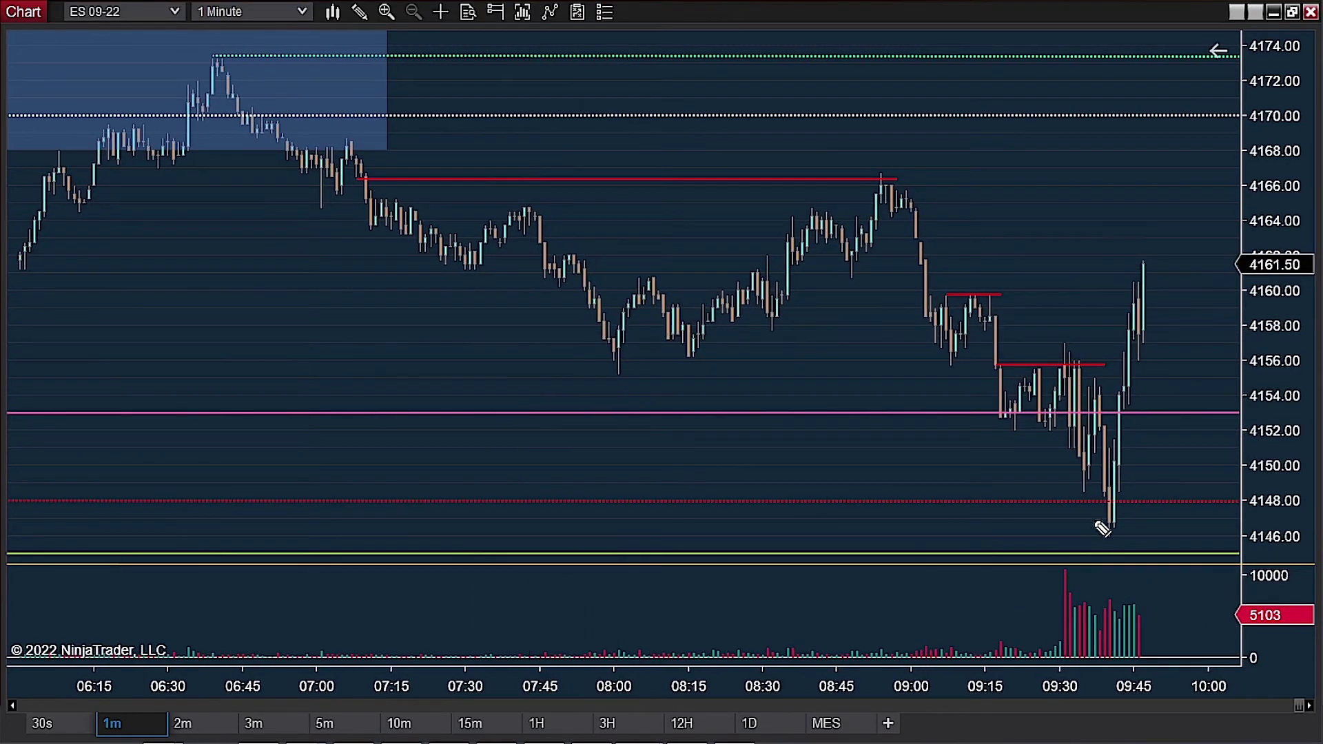
pyautogui.moveTo(1202, 497); pyautogui.dragTo(971, 498)
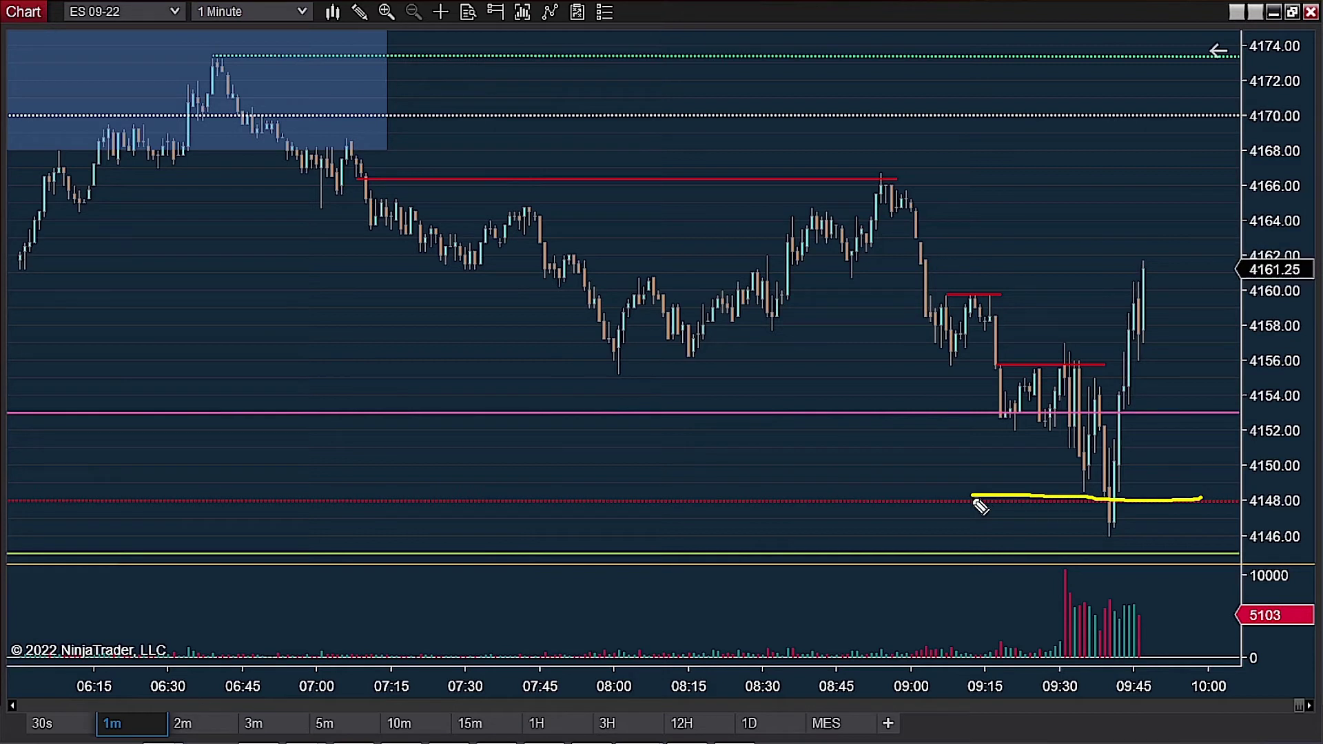
pyautogui.moveTo(1127, 505)
pyautogui.mouseDown()
pyautogui.moveTo(1110, 501)
pyautogui.moveTo(1097, 543)
pyautogui.moveTo(1137, 522)
pyautogui.moveTo(1124, 505)
pyautogui.mouseUp()
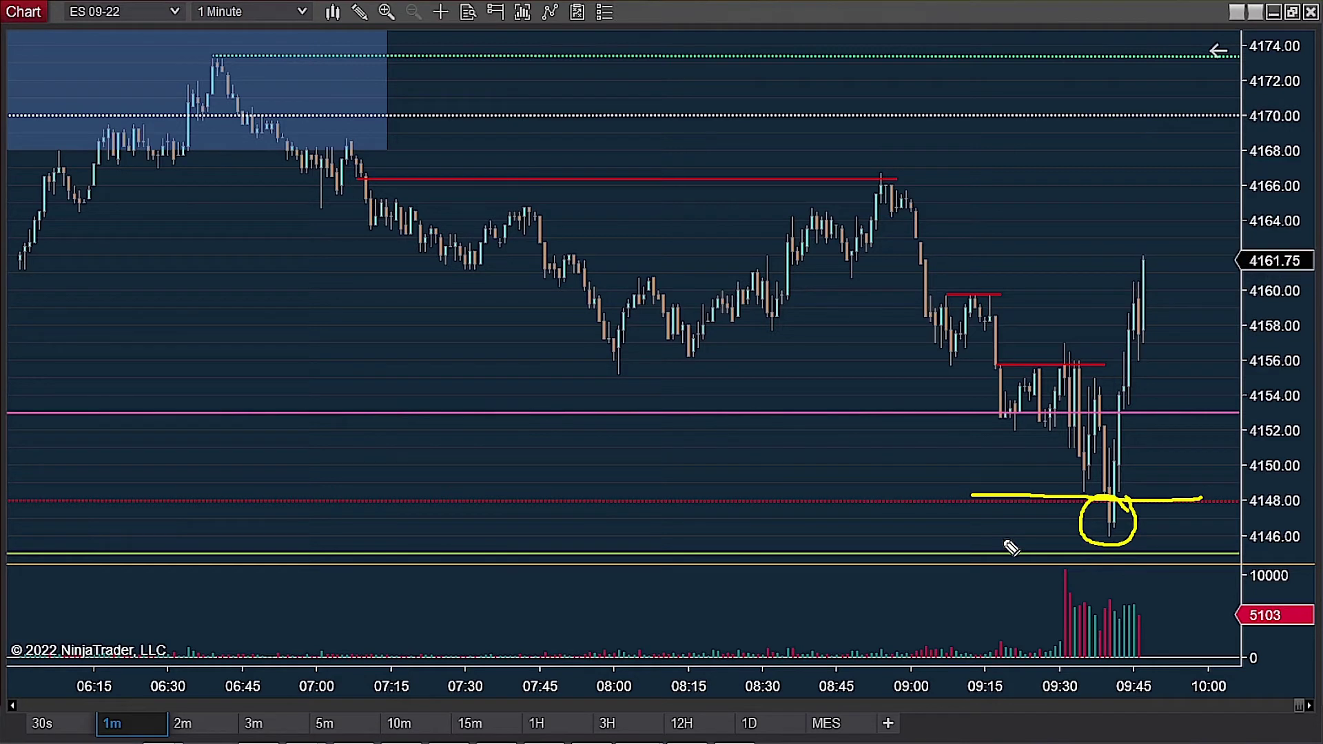
pyautogui.press('e')
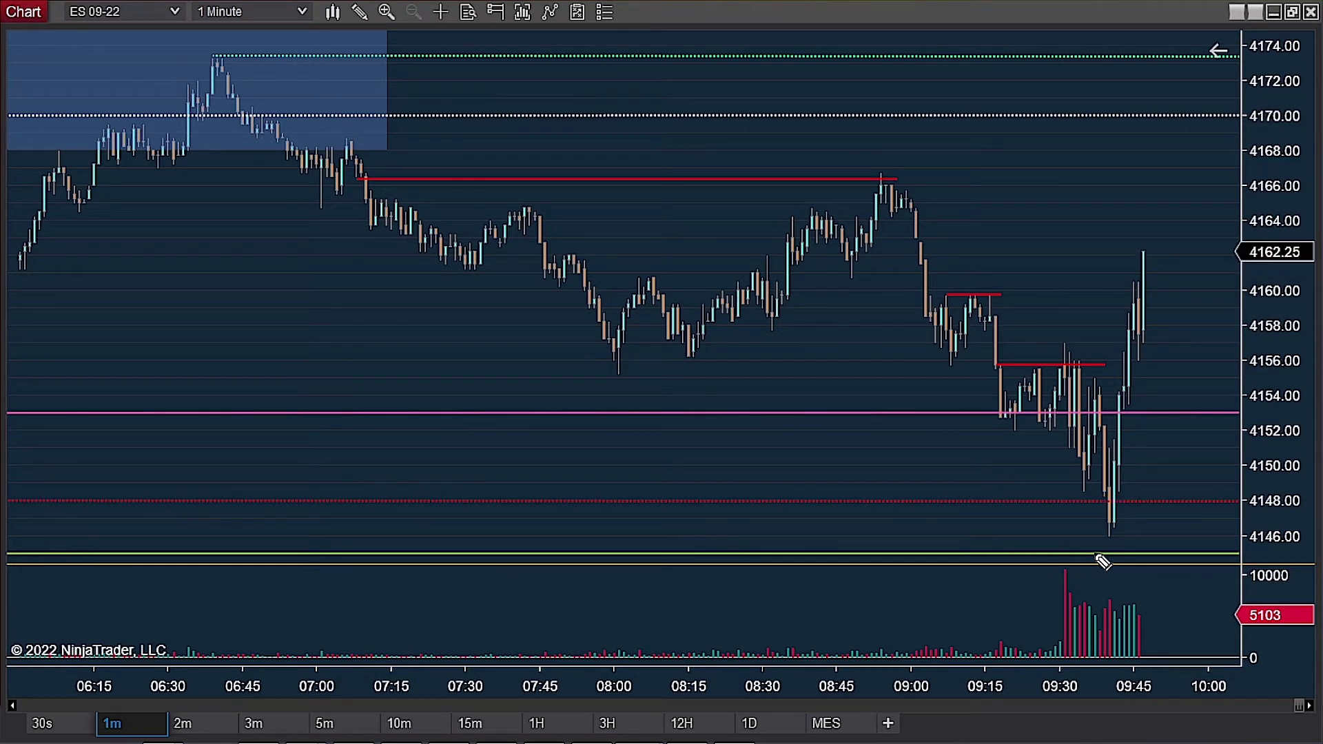
pyautogui.moveTo(1090, 529)
pyautogui.mouseDown()
pyautogui.moveTo(1134, 528)
pyautogui.moveTo(1134, 495)
pyautogui.mouseUp()
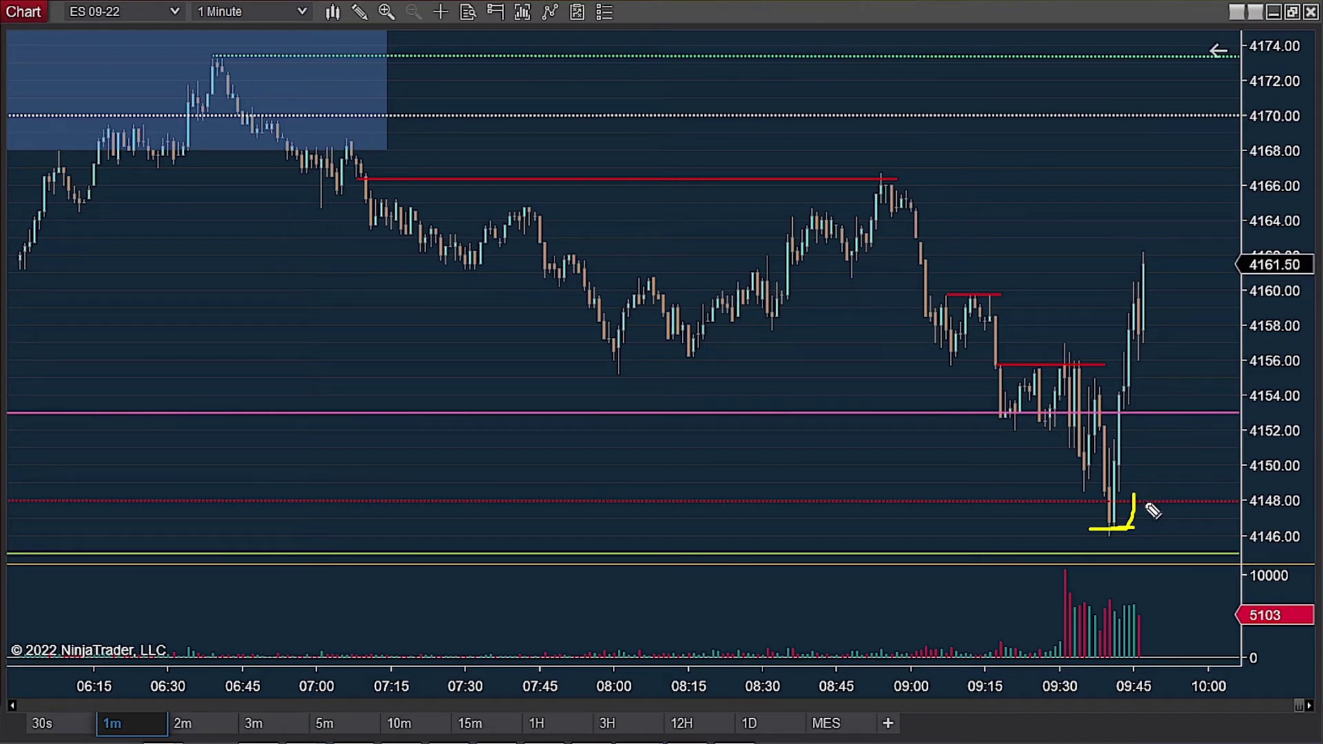
pyautogui.press('e')
# Trace the rebound from the 4146 low to about 4162 and highlight the two lower red resistance lines, then clear them
pyautogui.moveTo(1134, 516); pyautogui.dragTo(1168, 261)
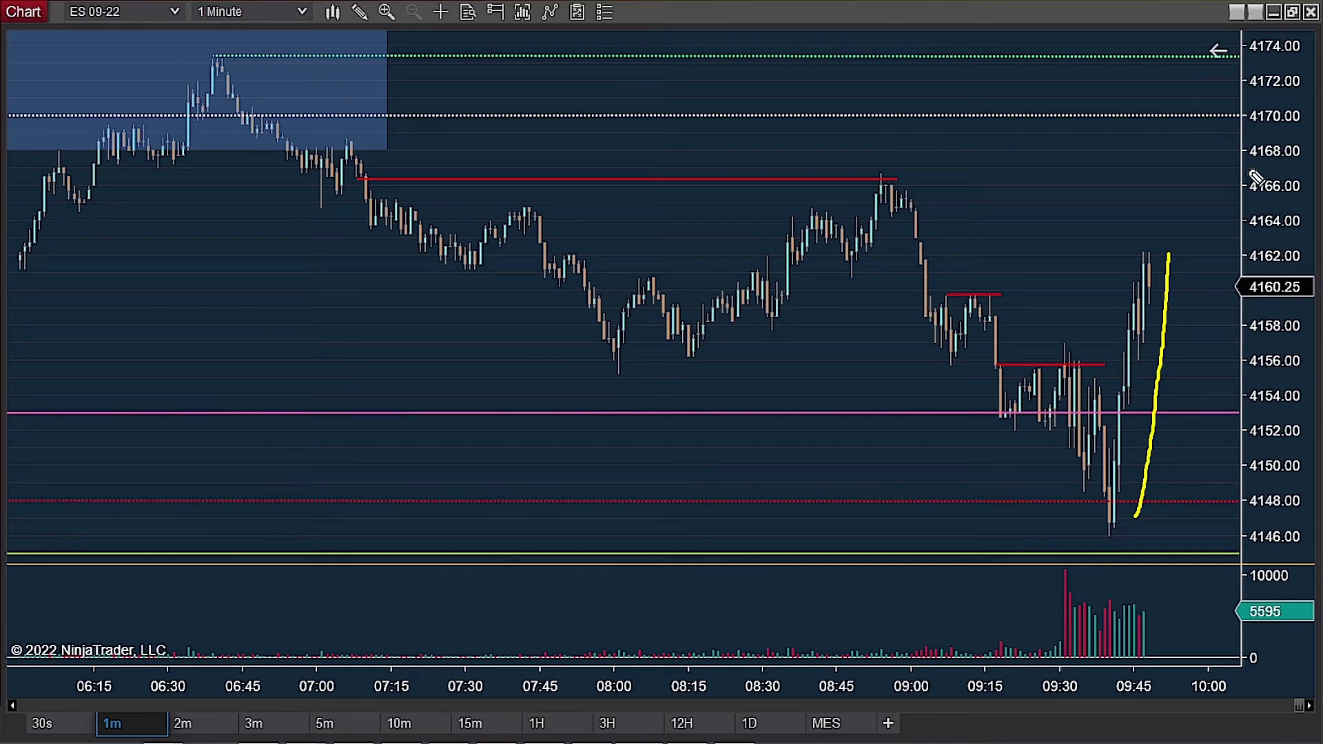
pyautogui.moveTo(1006, 361); pyautogui.dragTo(1079, 359)
pyautogui.moveTo(956, 294); pyautogui.dragTo(1022, 293)
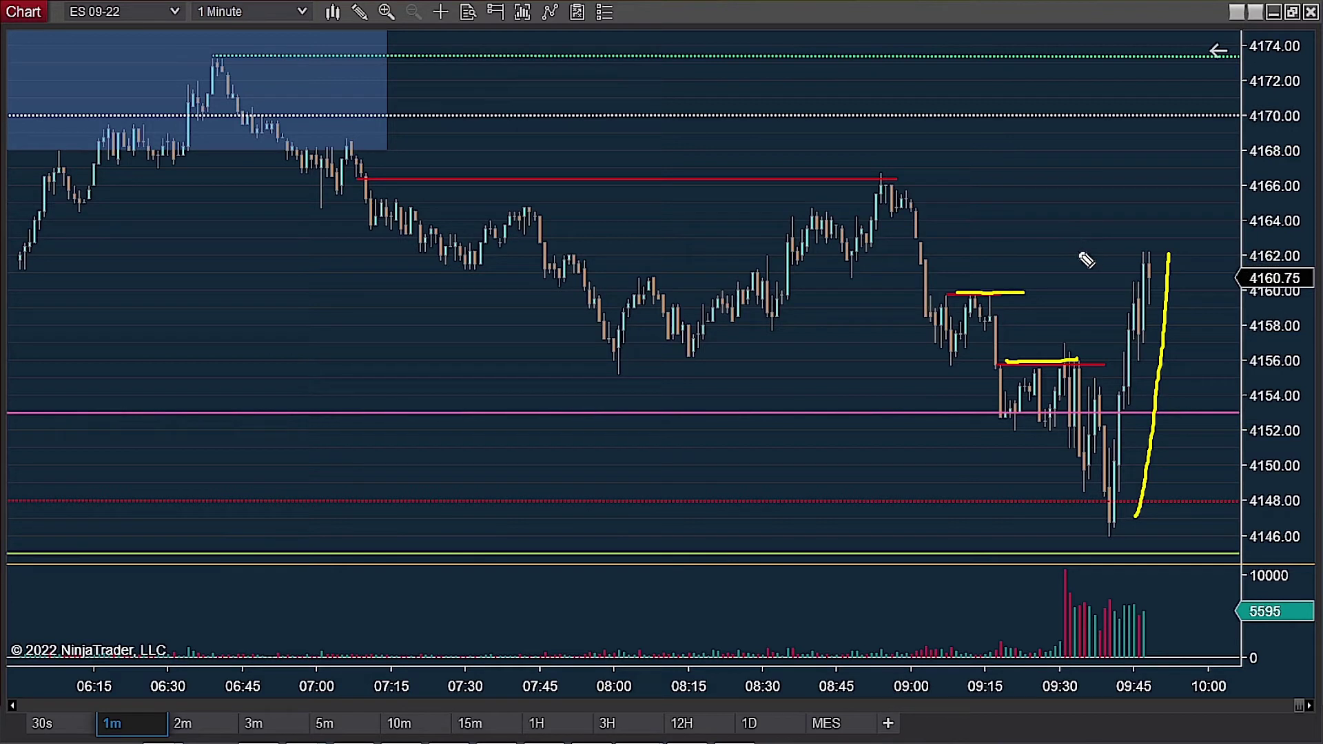
pyautogui.press('e')
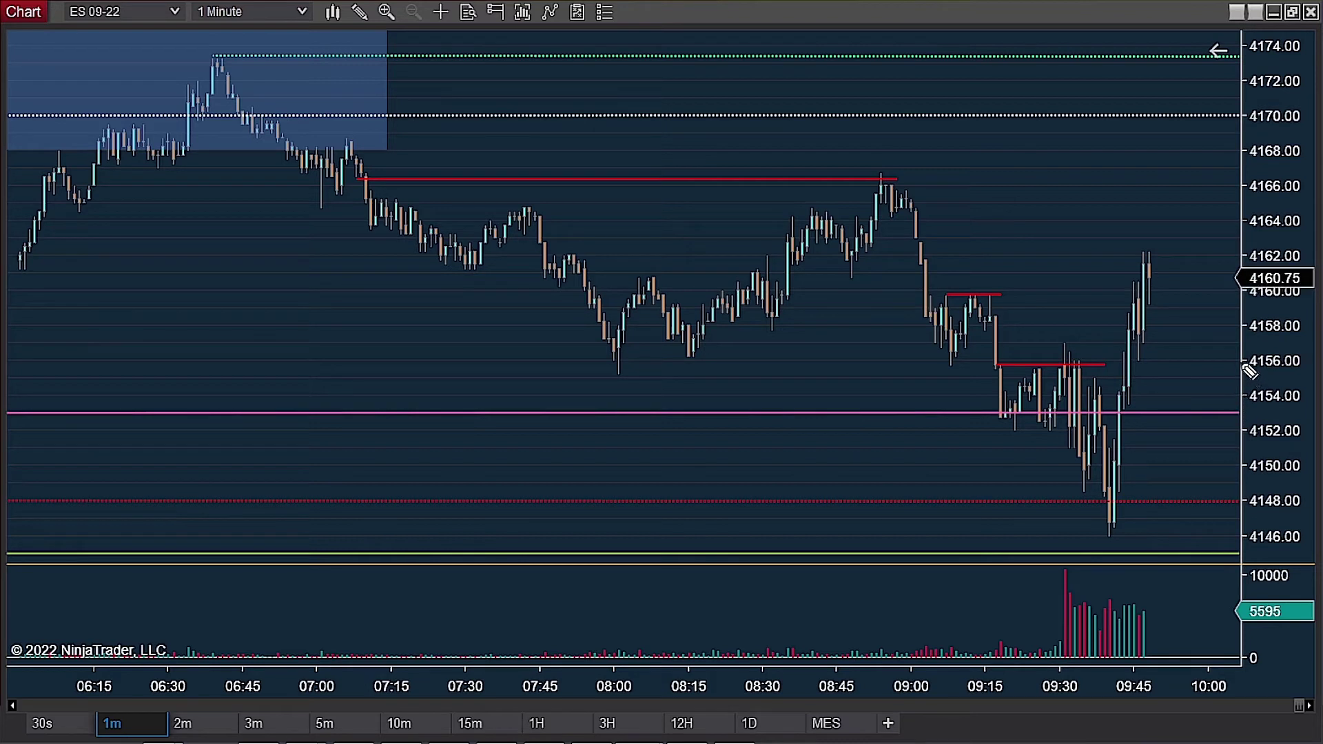
# Mark the 4156 level and link the rebound high back to the 09:00 drop with a stroke, then clear the marks
pyautogui.moveTo(1245, 364); pyautogui.dragTo(1103, 361)
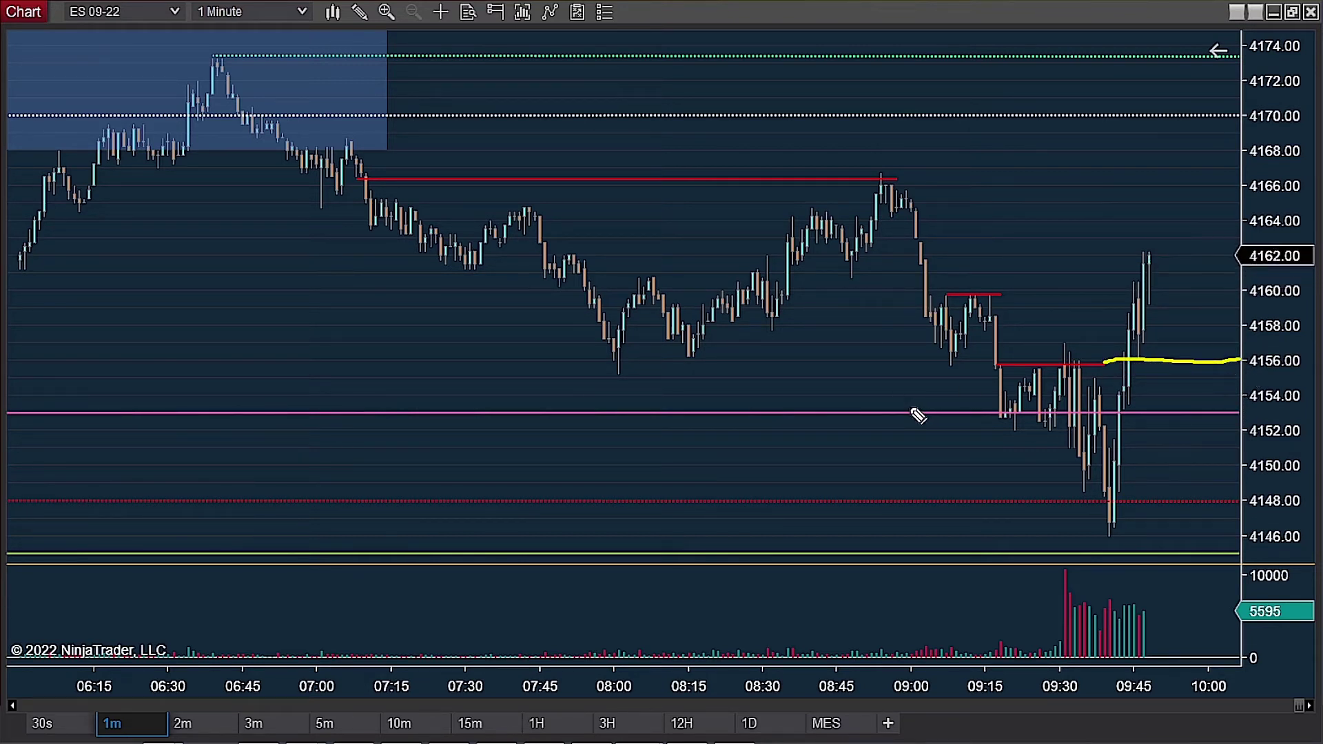
pyautogui.moveTo(1145, 243)
pyautogui.mouseDown()
pyautogui.moveTo(982, 235)
pyautogui.moveTo(922, 261)
pyautogui.mouseUp()
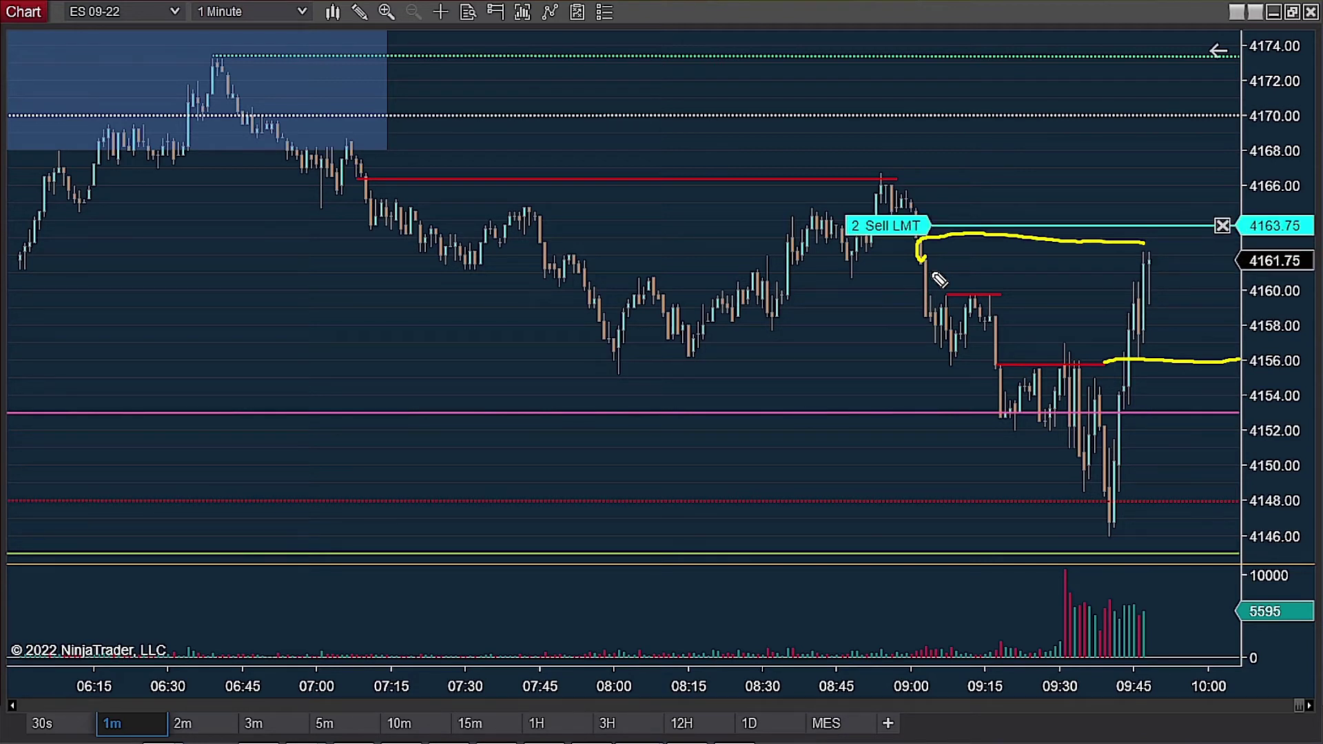
pyautogui.press('e')
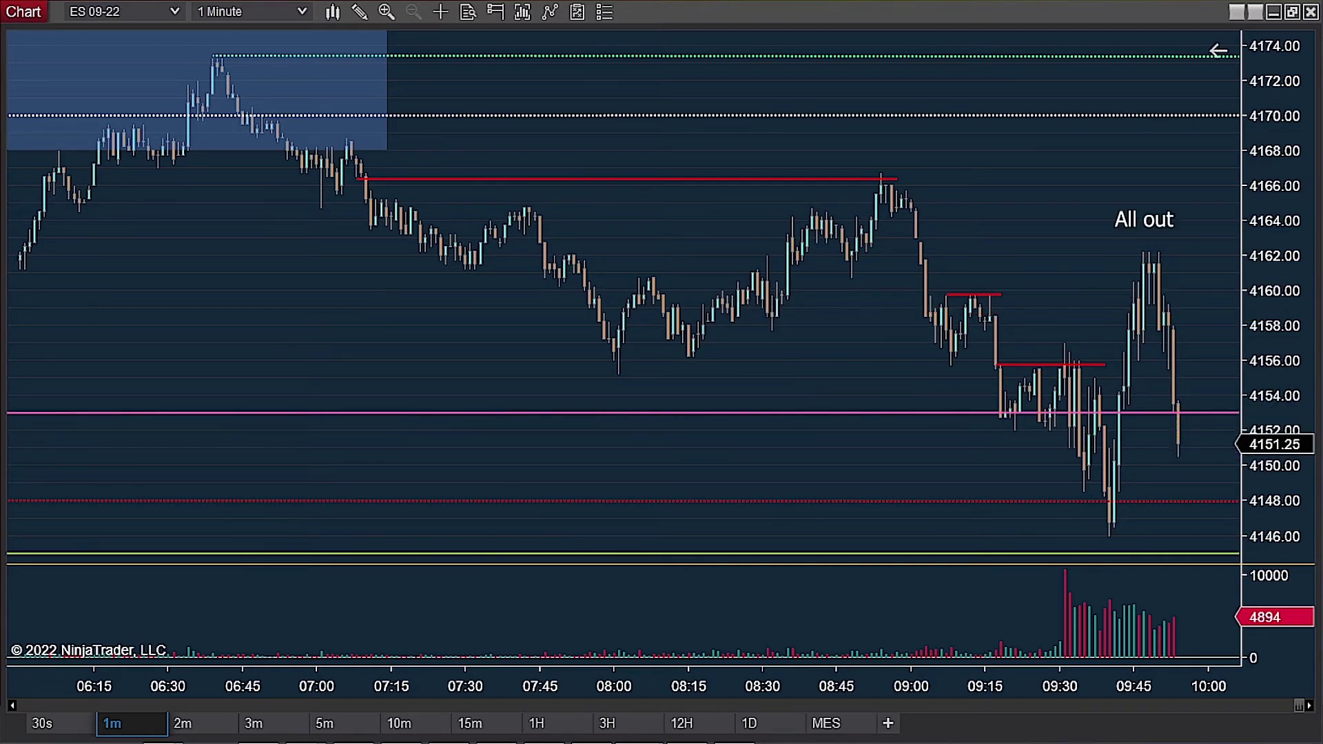
# Underline the interval and highlight the two groups of highs along the red resistance line near 4158, then clear the marks
pyautogui.moveTo(600, 685); pyautogui.dragTo(736, 689)
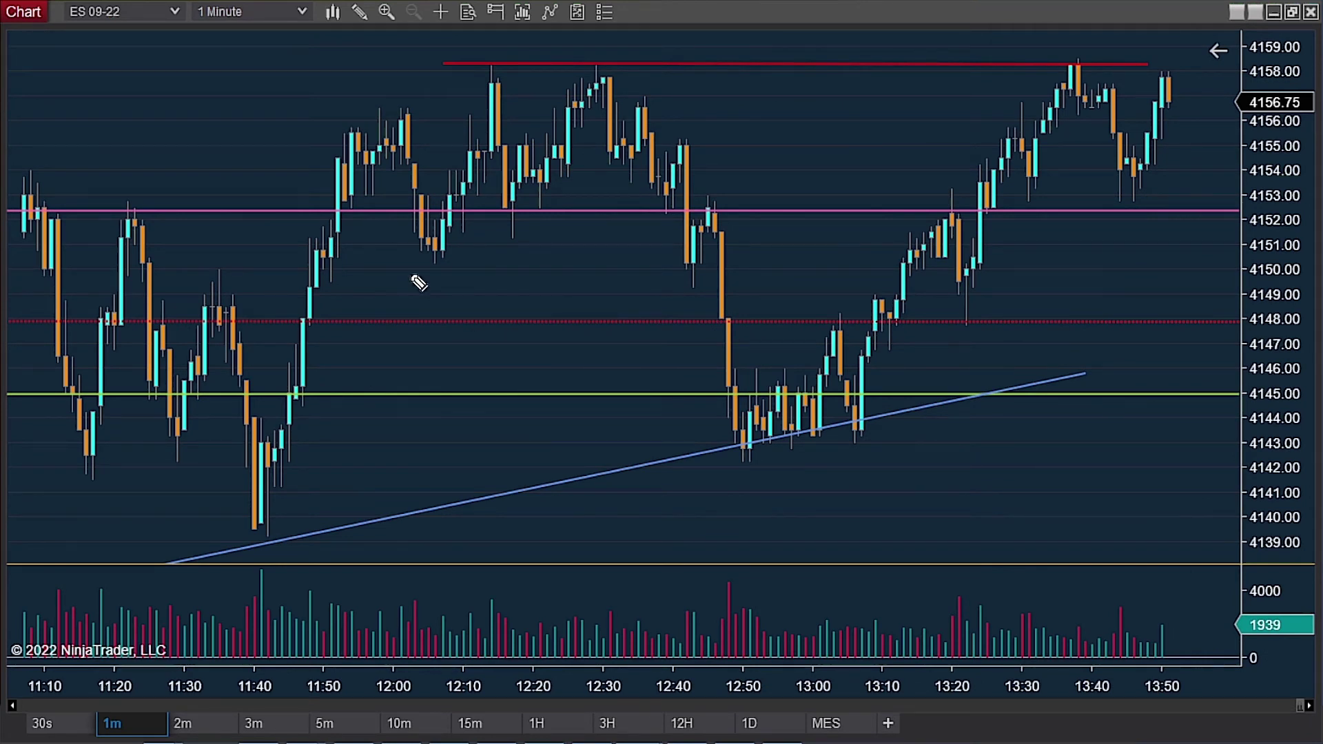
pyautogui.moveTo(192, 37); pyautogui.dragTo(254, 46)
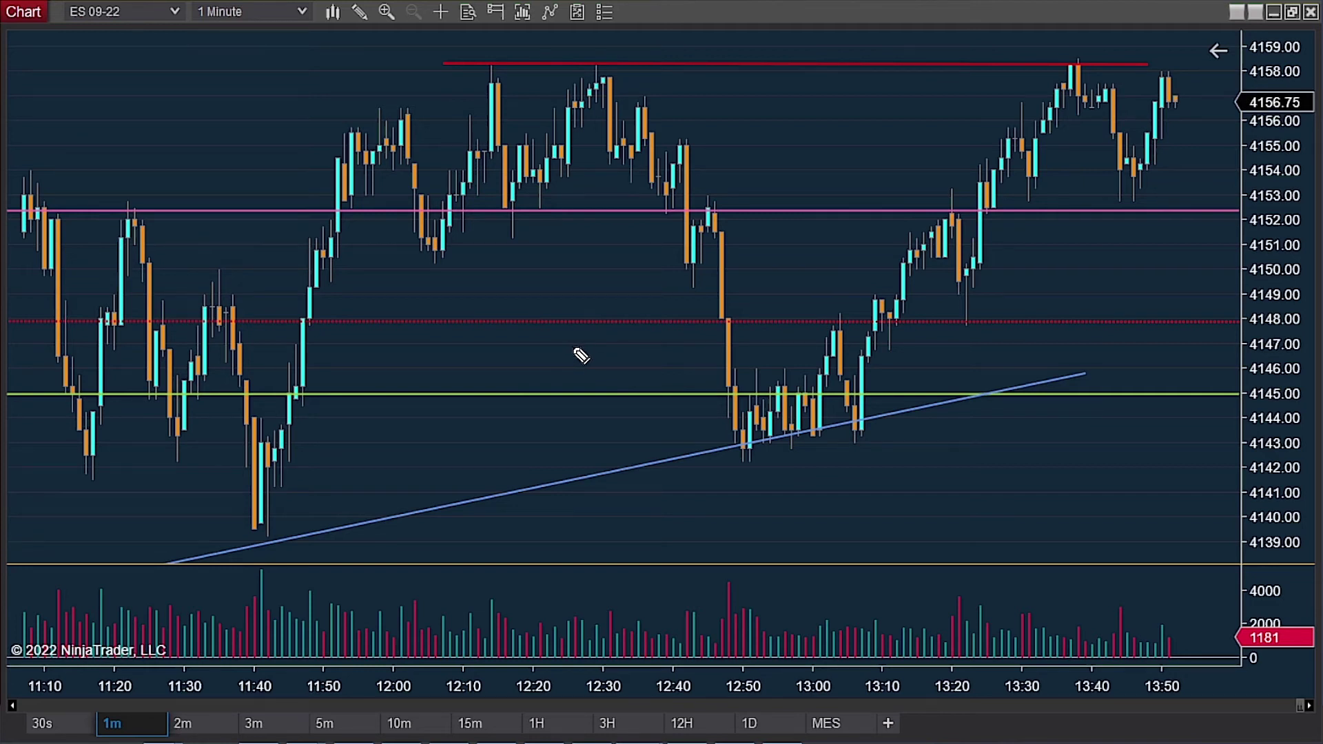
pyautogui.moveTo(486, 61); pyautogui.dragTo(598, 67)
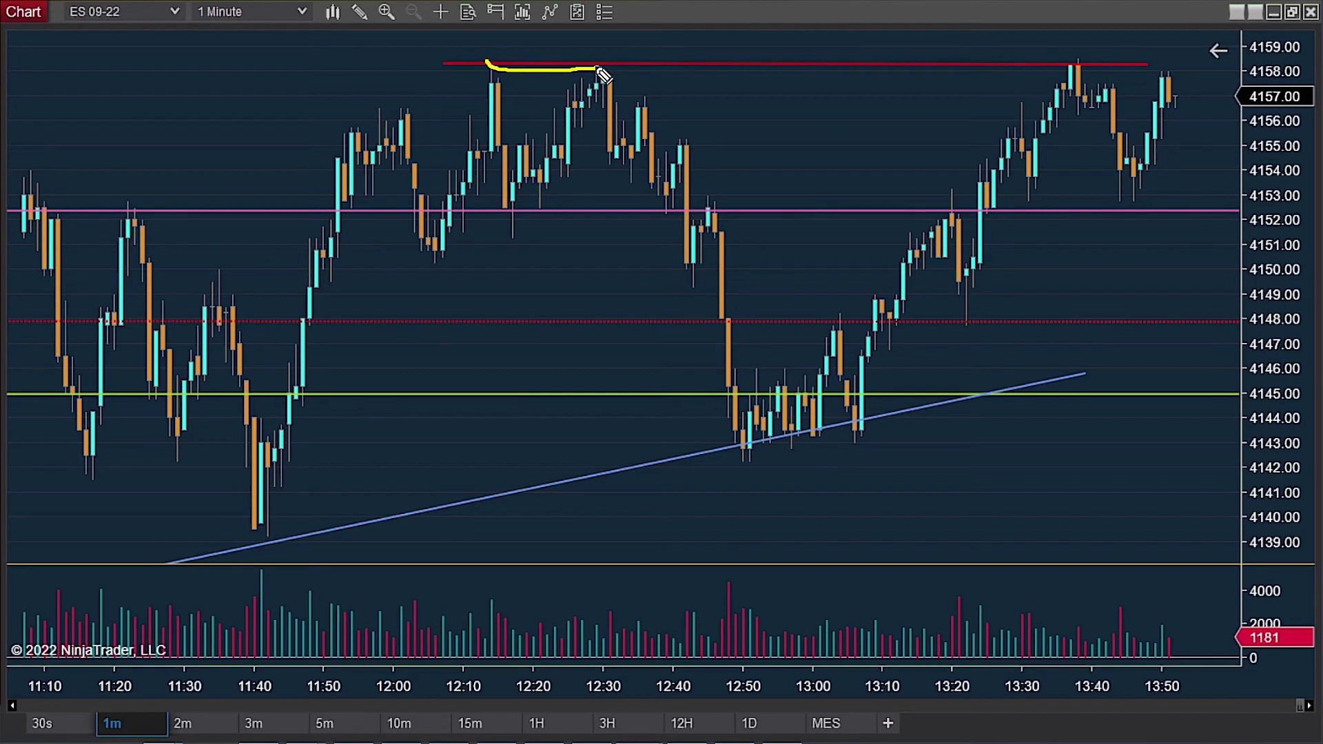
pyautogui.moveTo(1056, 66); pyautogui.dragTo(1169, 60)
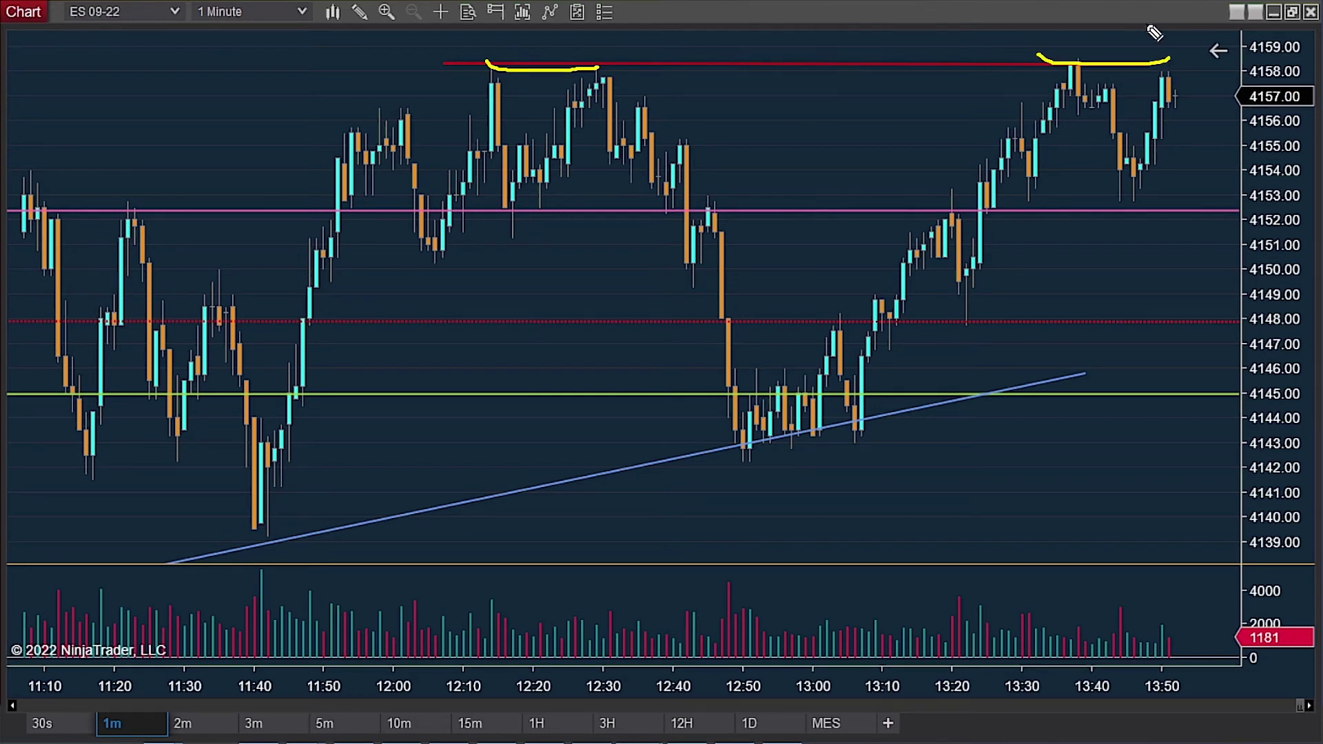
pyautogui.press('e')
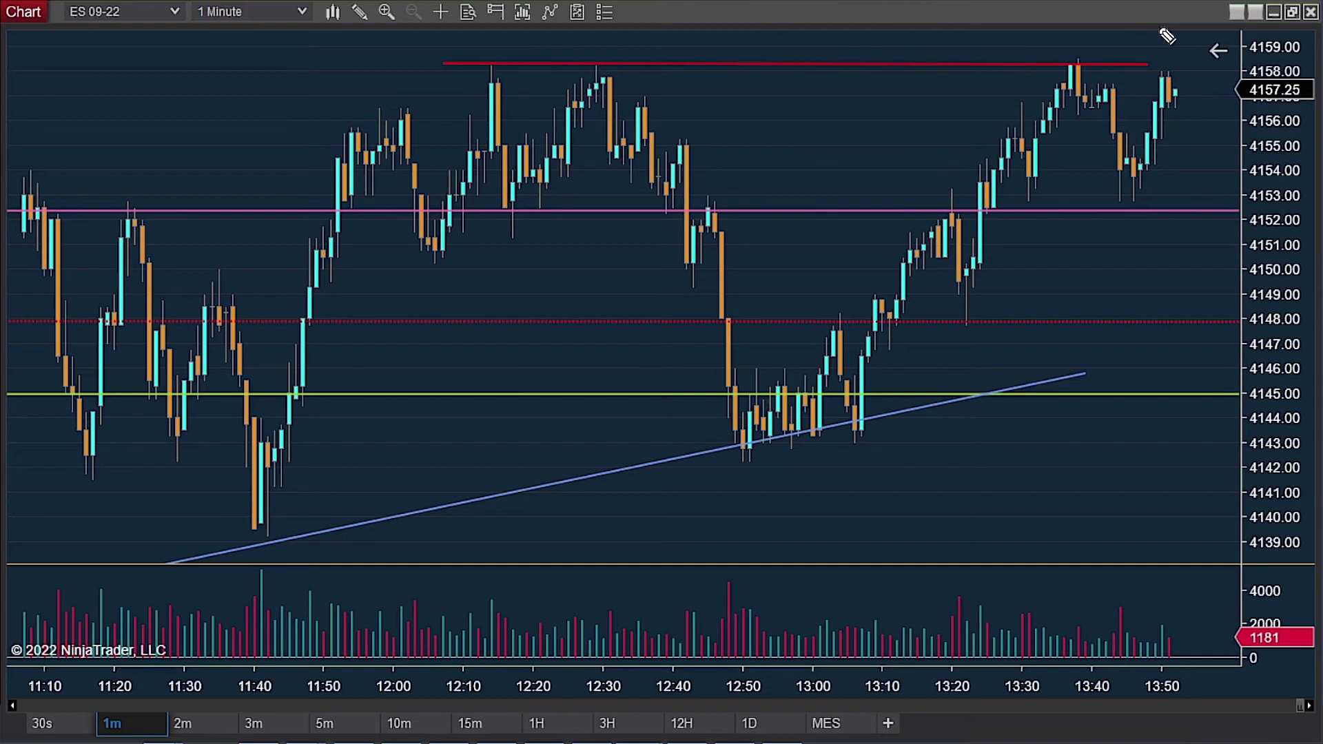
pyautogui.moveTo(1185, 59); pyautogui.dragTo(1027, 65)
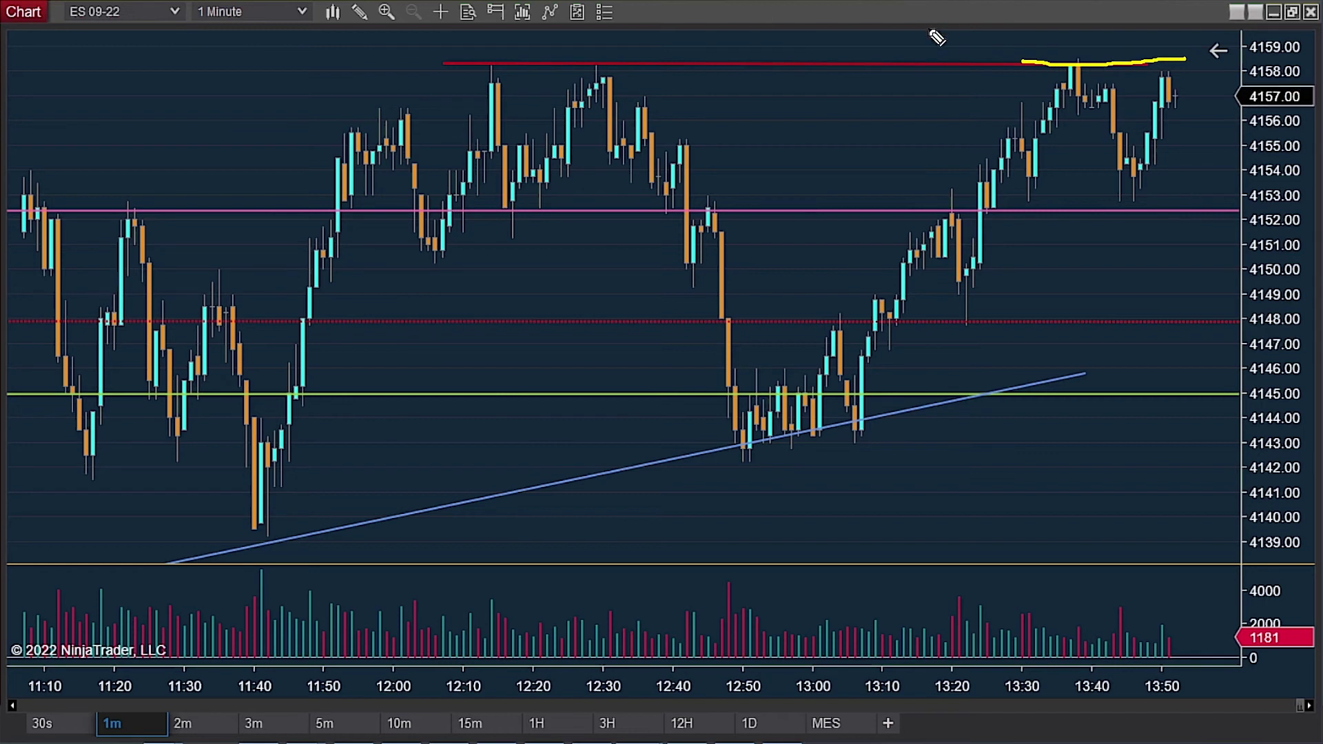
pyautogui.hotkey('ctrl', 'z')
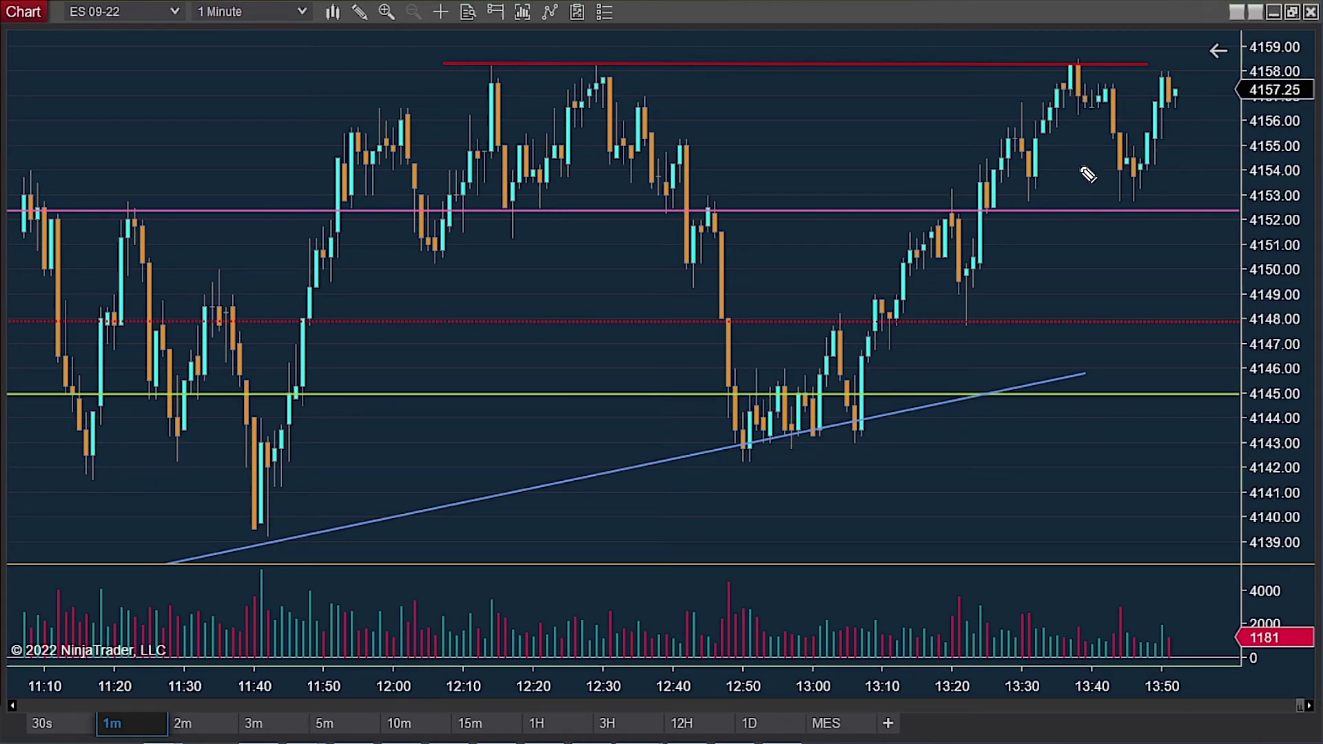
# Mark the 4150 level with a vertical stroke rising from it, clear it, and highlight the pink line above 4152
pyautogui.moveTo(1235, 270)
pyautogui.mouseDown()
pyautogui.moveTo(1035, 267)
pyautogui.moveTo(1092, 213)
pyautogui.moveTo(1092, 143)
pyautogui.mouseUp()
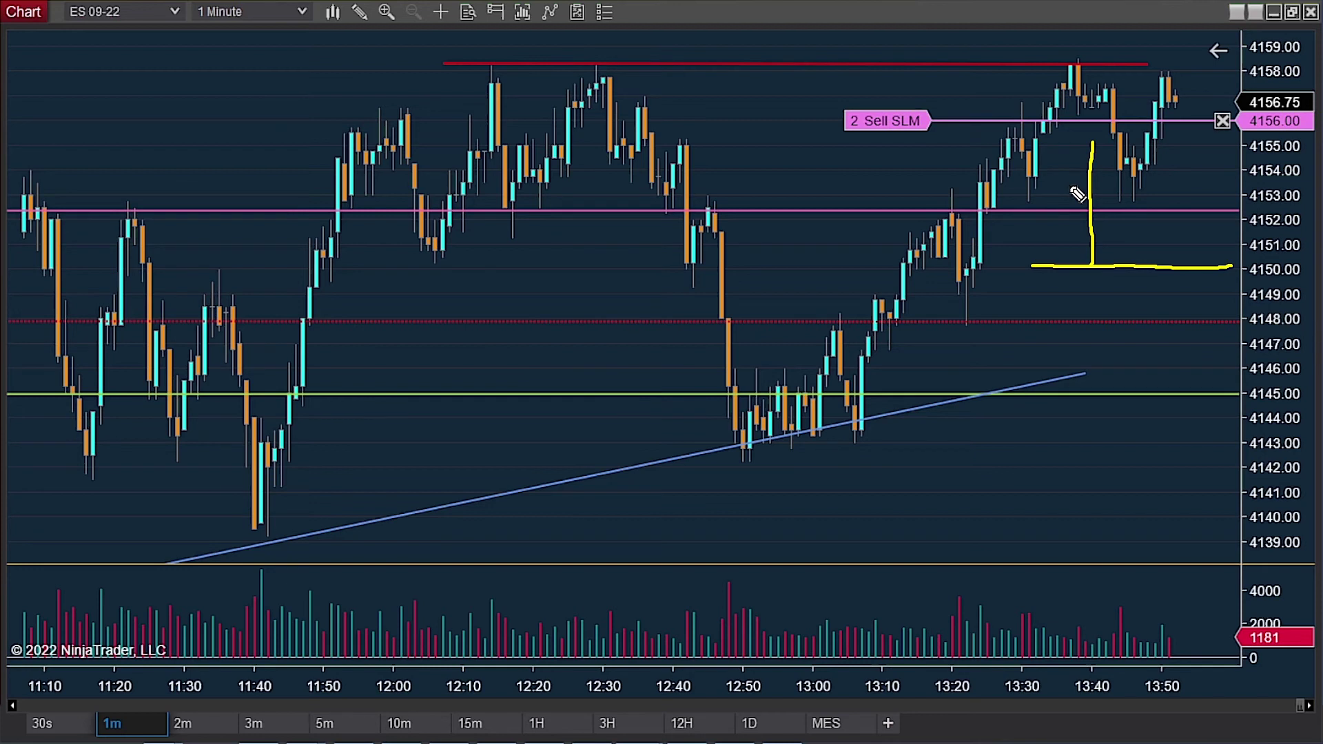
pyautogui.press('e')
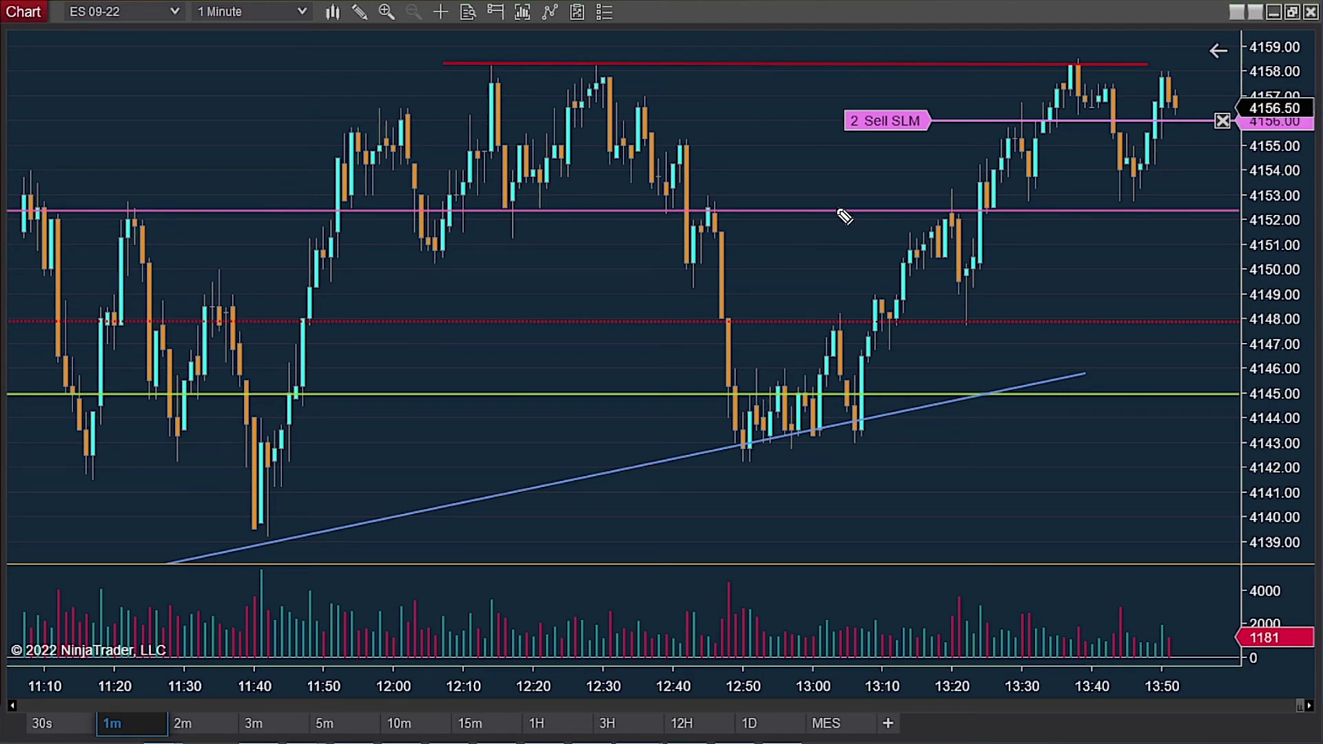
pyautogui.moveTo(847, 218); pyautogui.dragTo(1087, 219)
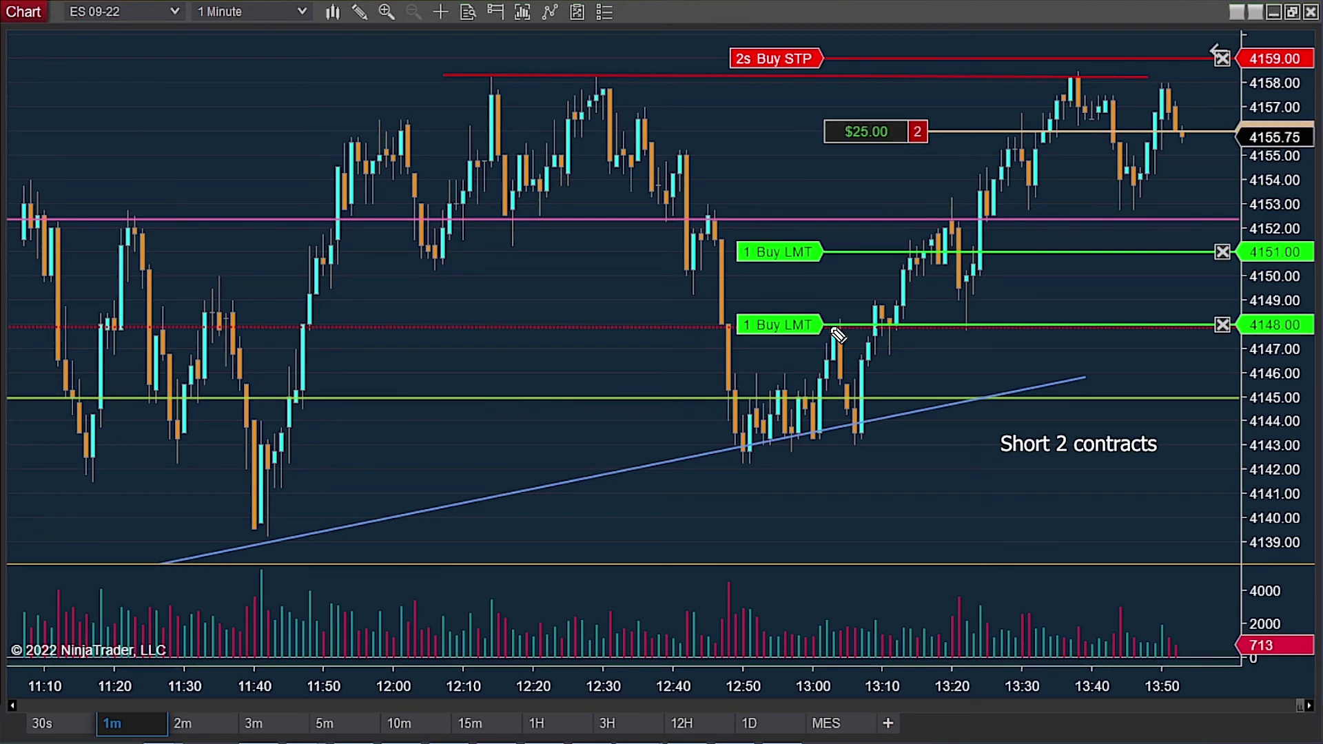
# Trace the move down after the short entry and circle the consolidation around 14:00, then clear the marks
pyautogui.moveTo(1200, 103); pyautogui.dragTo(1209, 200)
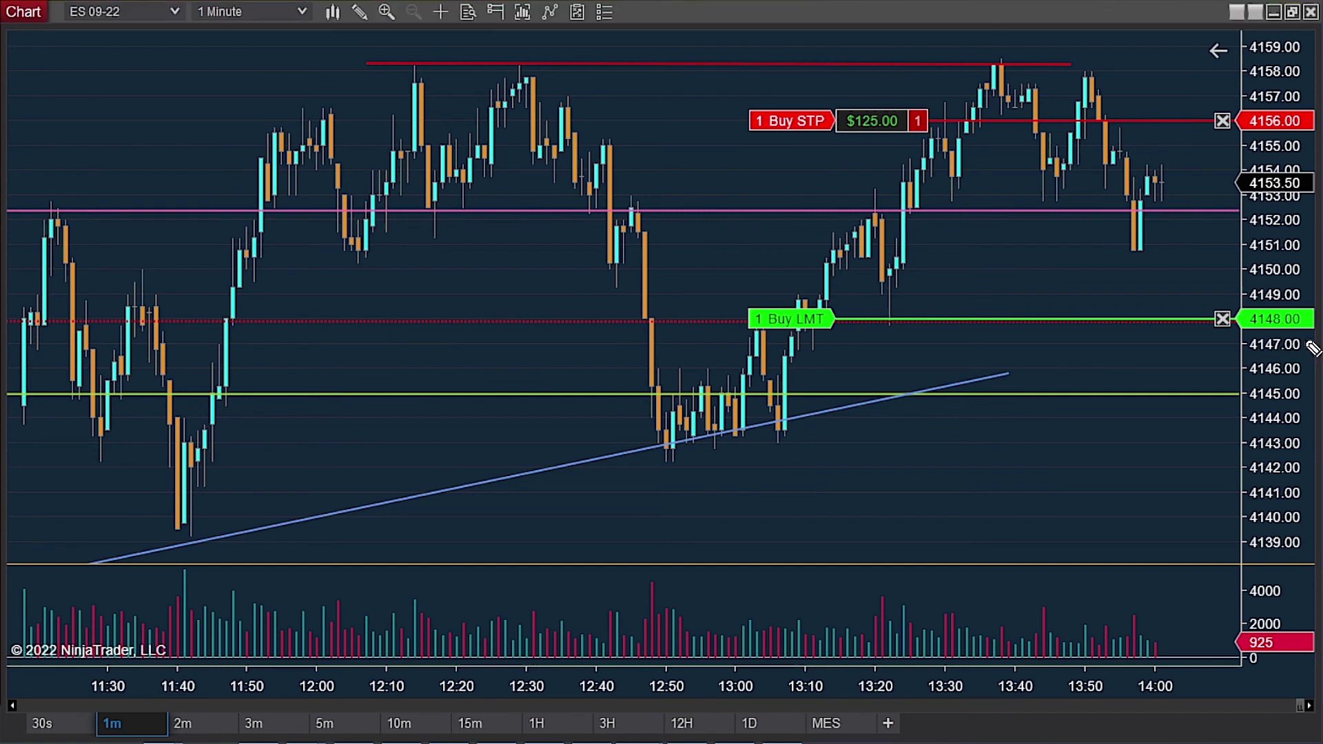
pyautogui.moveTo(1152, 167)
pyautogui.mouseDown()
pyautogui.moveTo(1177, 221)
pyautogui.moveTo(1180, 168)
pyautogui.mouseUp()
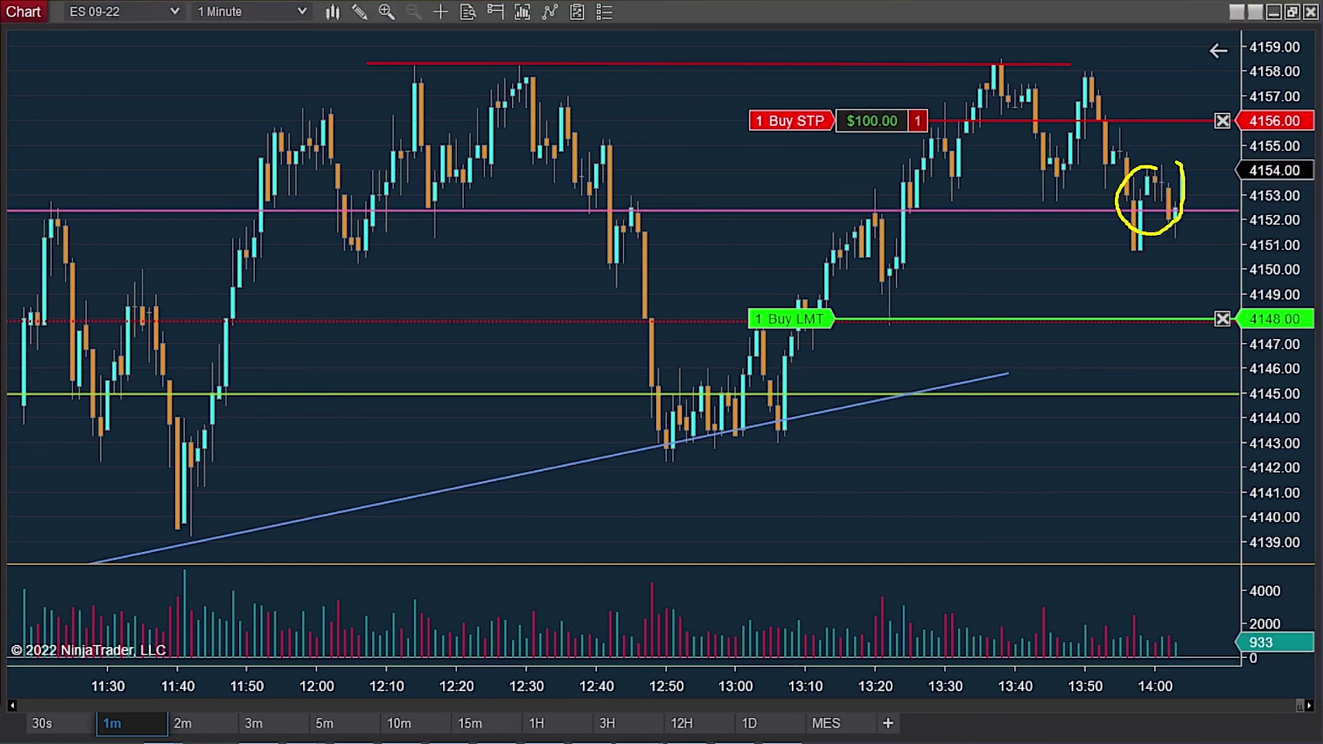
pyautogui.press('Escape')
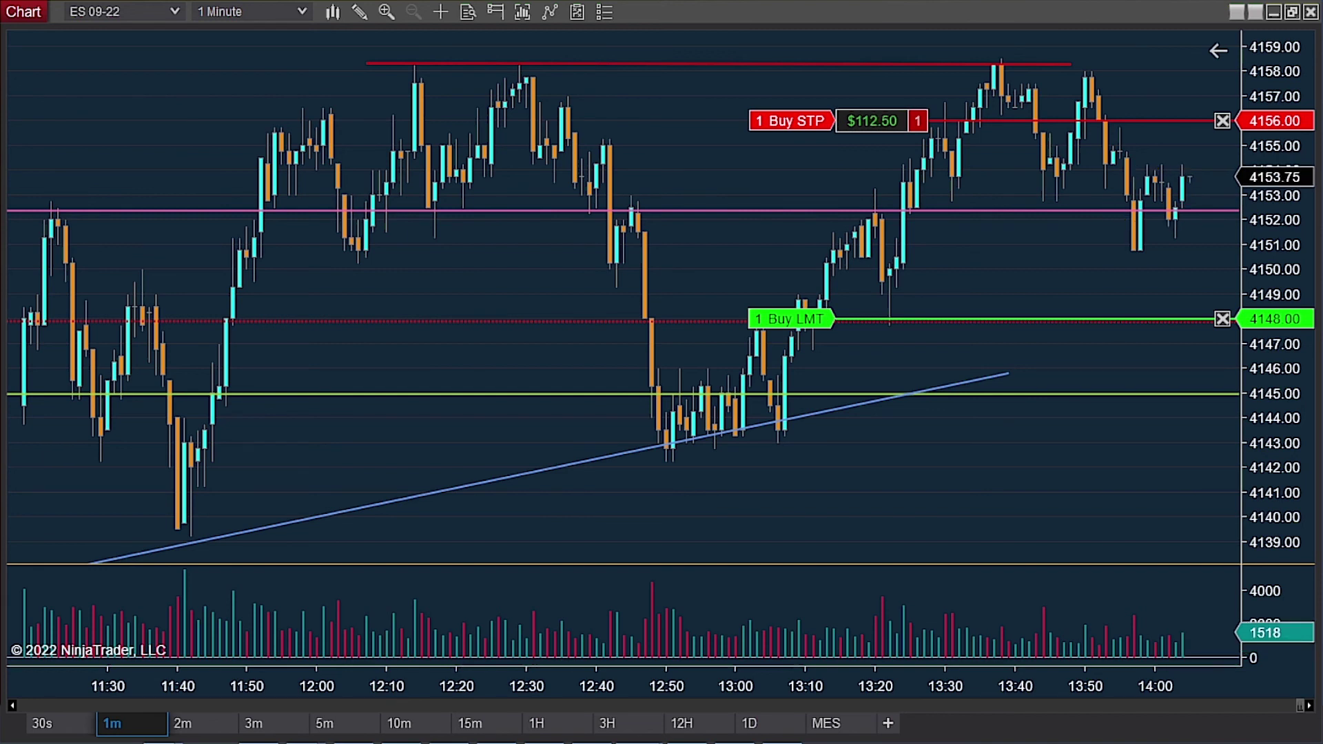